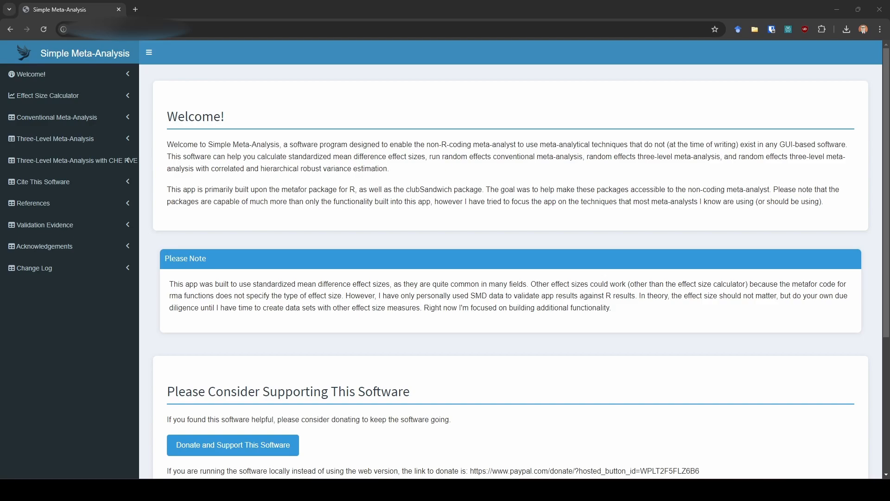
Open the Standardized Mean Difference effect size calculator and review its data file requirements
click(18, 98)
click(19, 114)
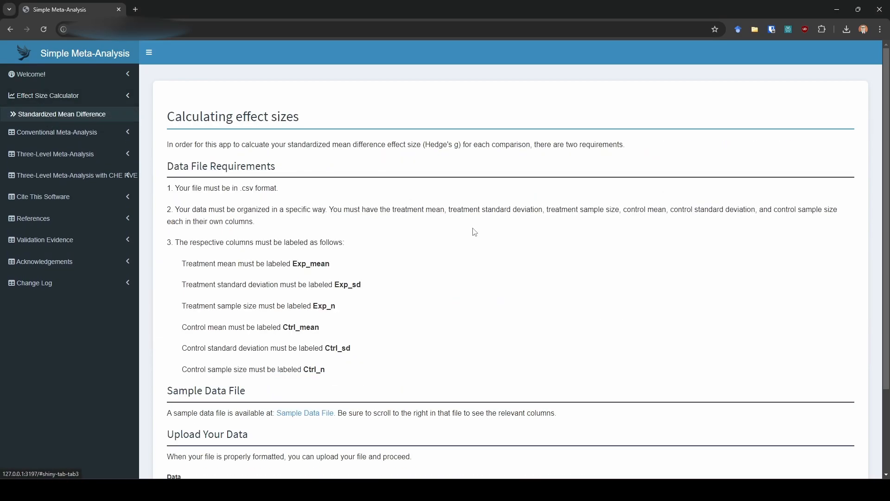
scroll(575, 319, down, 1)
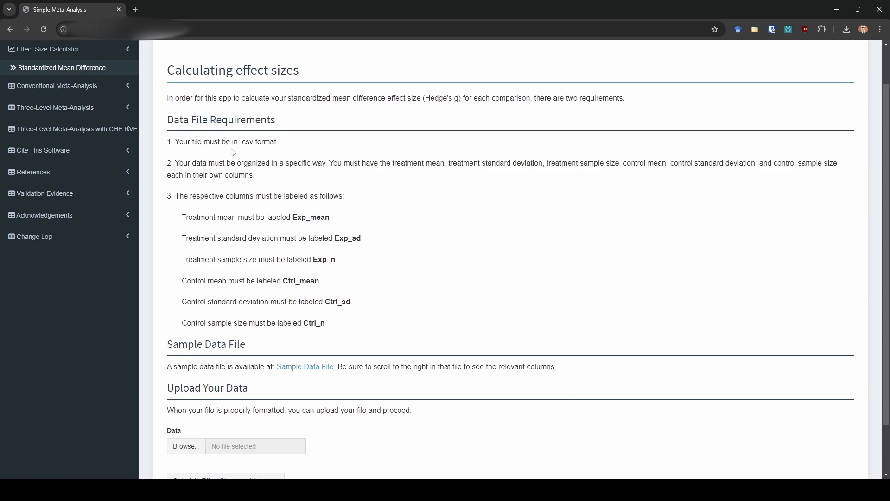
drag(230, 143, 263, 144)
click(352, 183)
drag(422, 164, 598, 166)
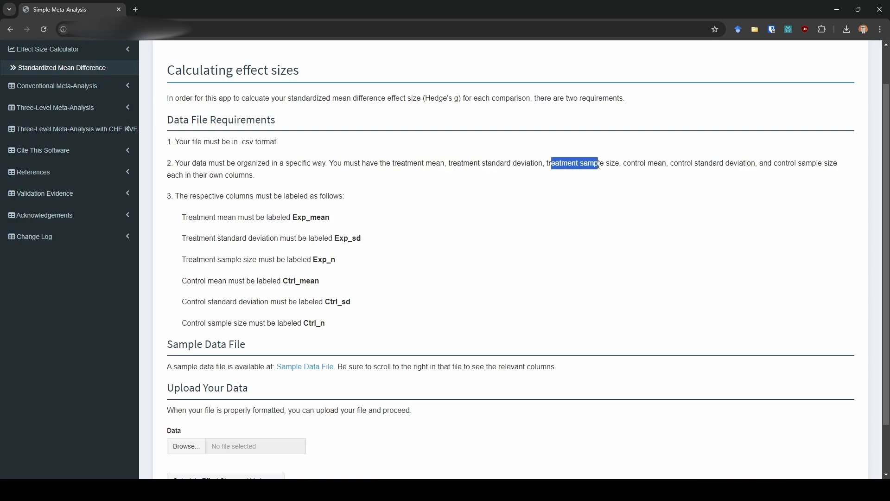
click(622, 182)
scroll(623, 182, down, 1)
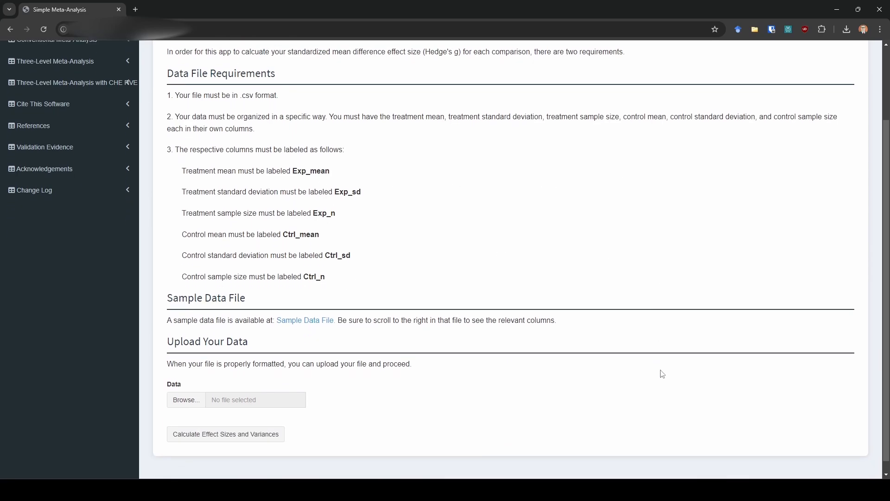
Switch to the SC sample data workbook in Excel and place it side by side with the browser
click(690, 489)
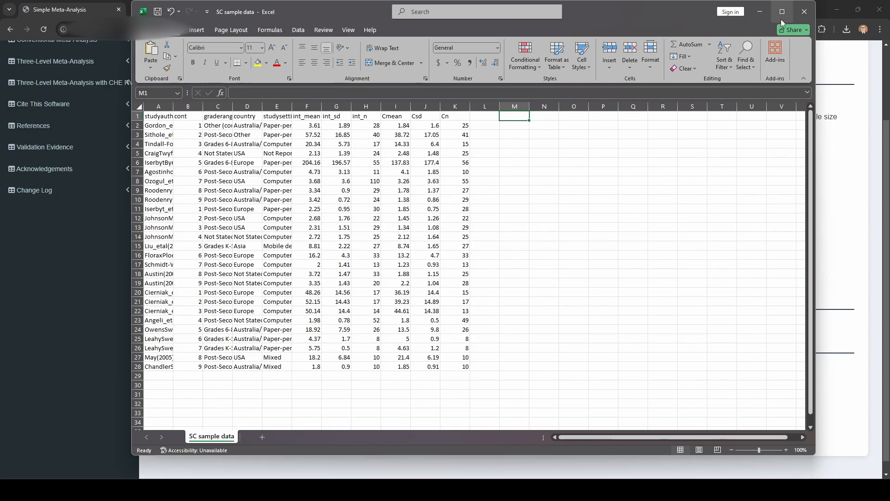
mouse_move(781, 19)
click(729, 31)
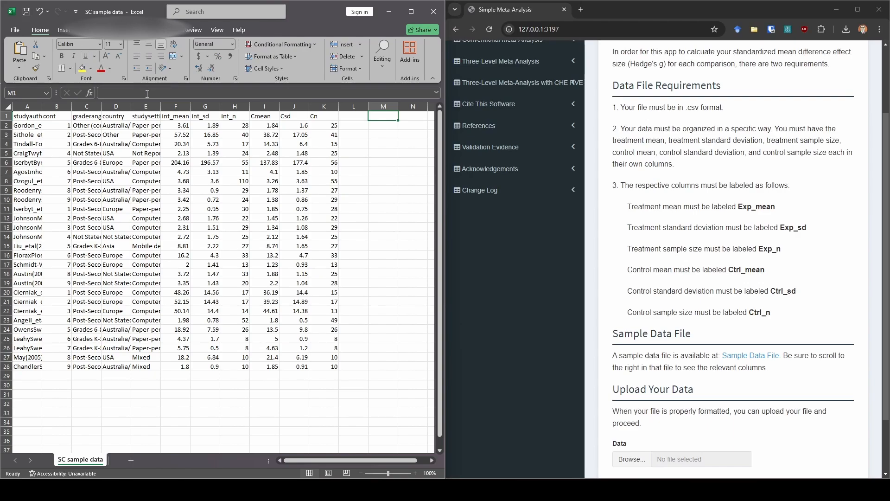
Replace the treatment mean header in cell F1 with the required label Exp_mean, copied from the calculator page
click(186, 116)
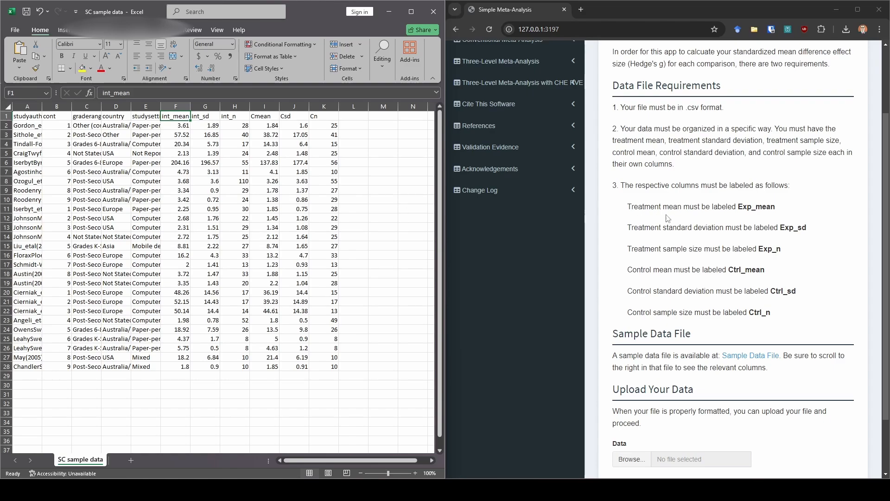
drag(738, 207, 775, 209)
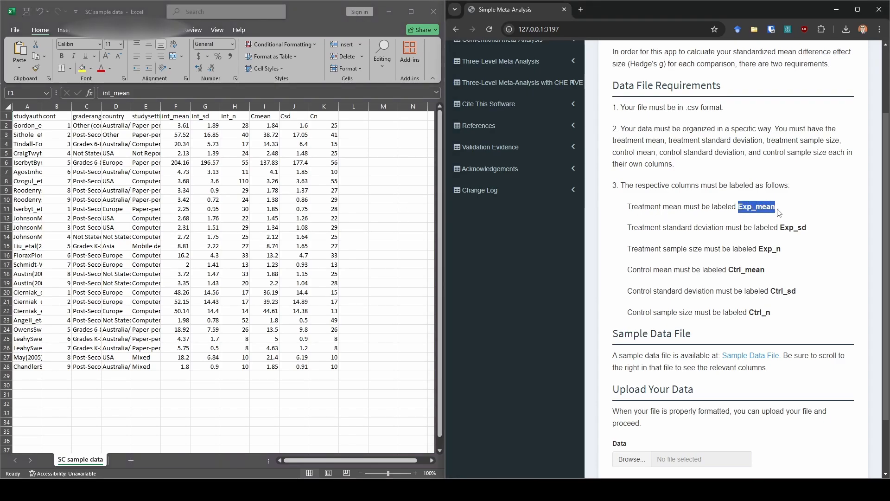
key(ctrl+c)
key(alt+Tab)
key(ctrl+v)
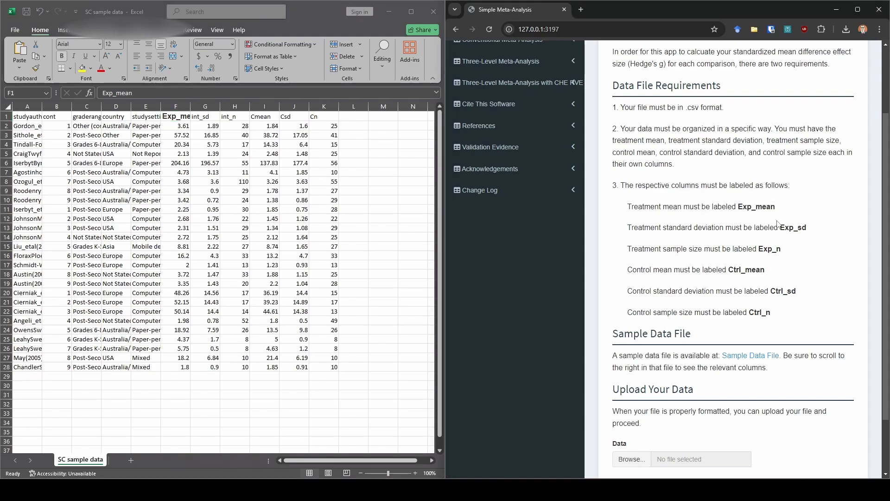
Replace the treatment standard deviation header in cell G1 with the copied label Exp_sd
drag(779, 227, 809, 227)
key(ctrl+c)
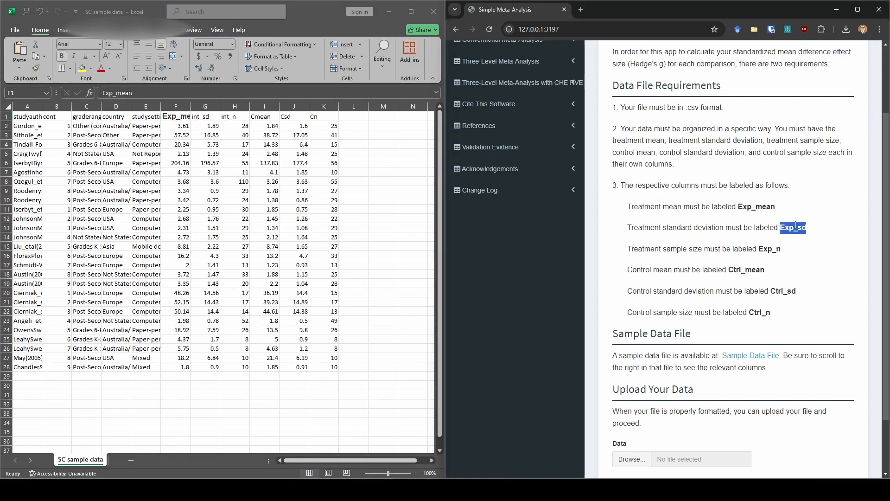
click(203, 116)
key(ctrl+v)
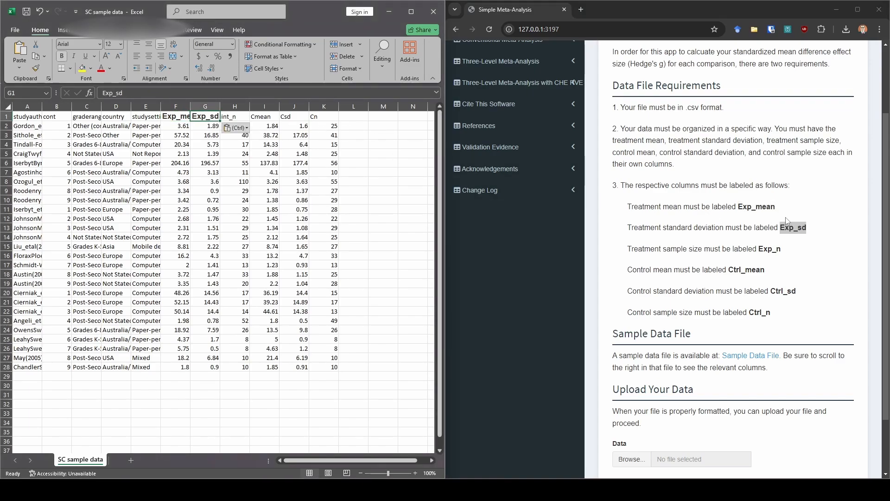
Try to replace the int_n header with the label Exp_n copied from the page
drag(759, 249, 788, 250)
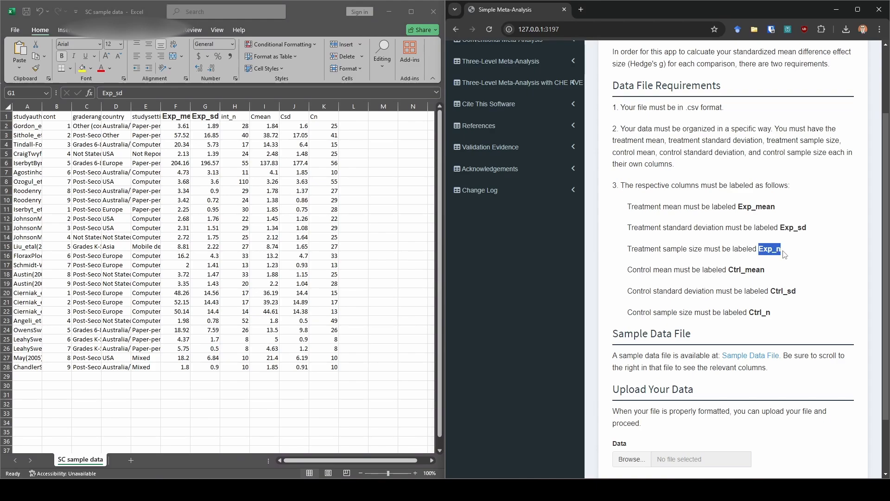
double_click(218, 117)
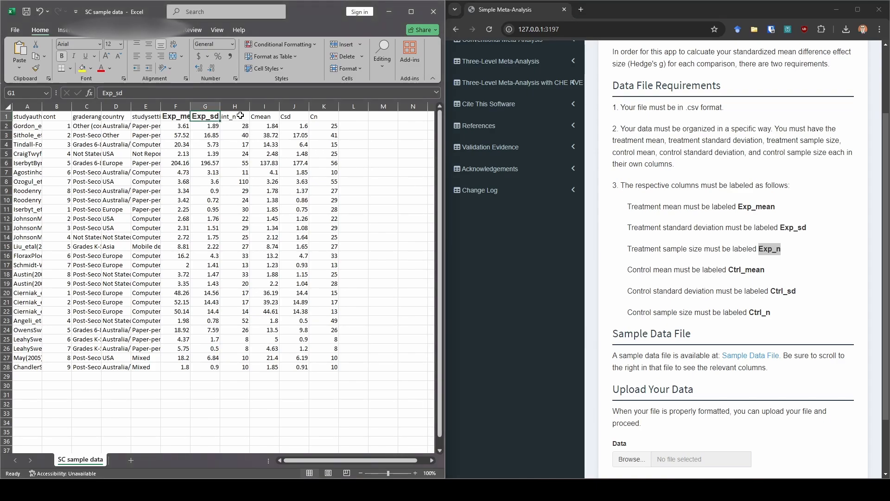
key(ctrl+v)
Replace the control mean header in cell I1 with the label Ctrl_mean from the requirements list
click(745, 277)
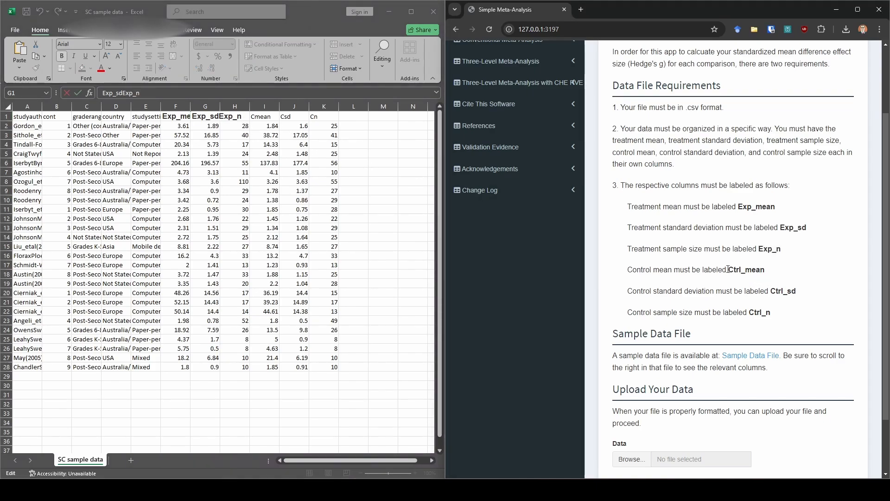
drag(730, 269, 765, 269)
key(ctrl+c)
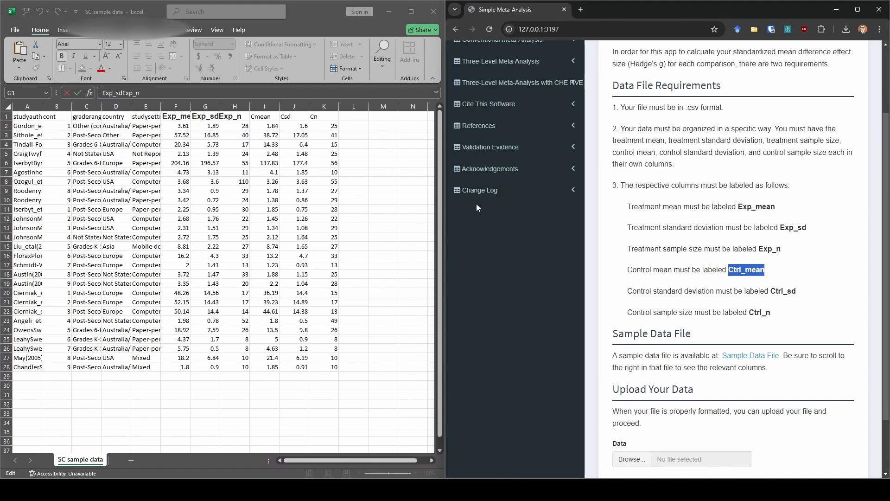
click(281, 119)
click(278, 116)
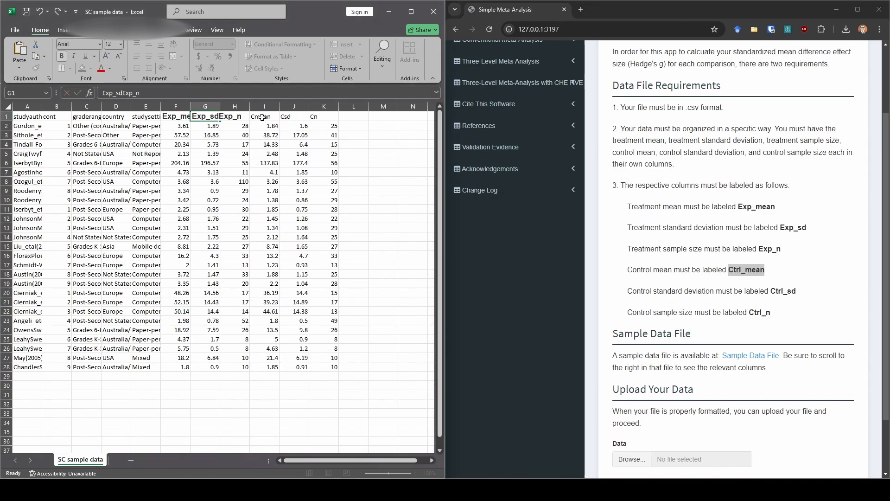
key(ctrl+v)
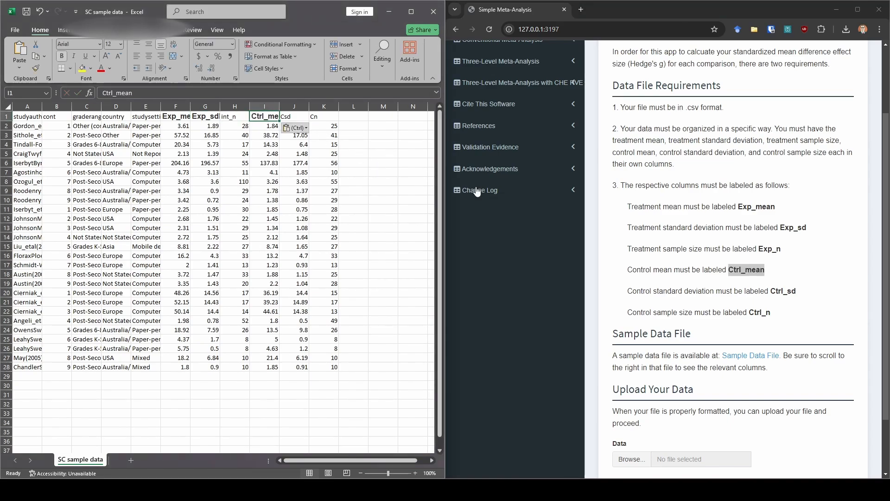
key(ctrl)
click(244, 123)
click(257, 128)
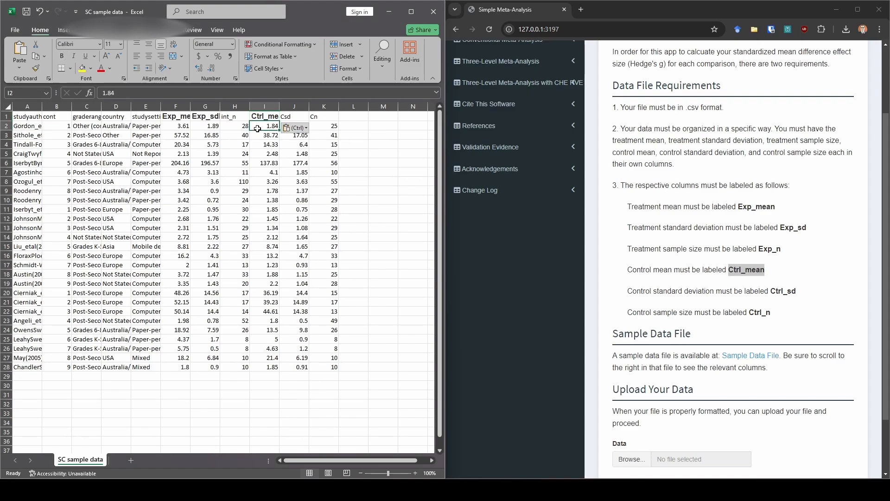
Replace the treatment sample size header in cell H1 with the copied label Exp_n
drag(759, 249, 782, 253)
key(ctrl+c)
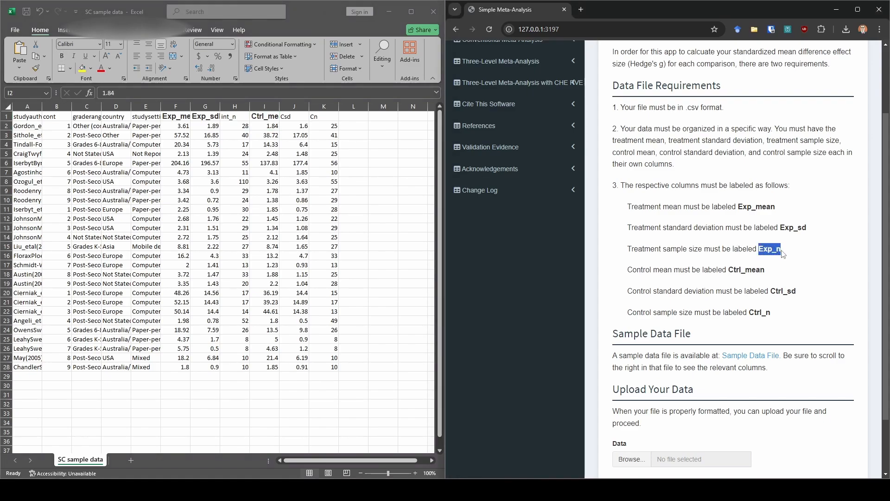
click(235, 118)
key(ctrl+v)
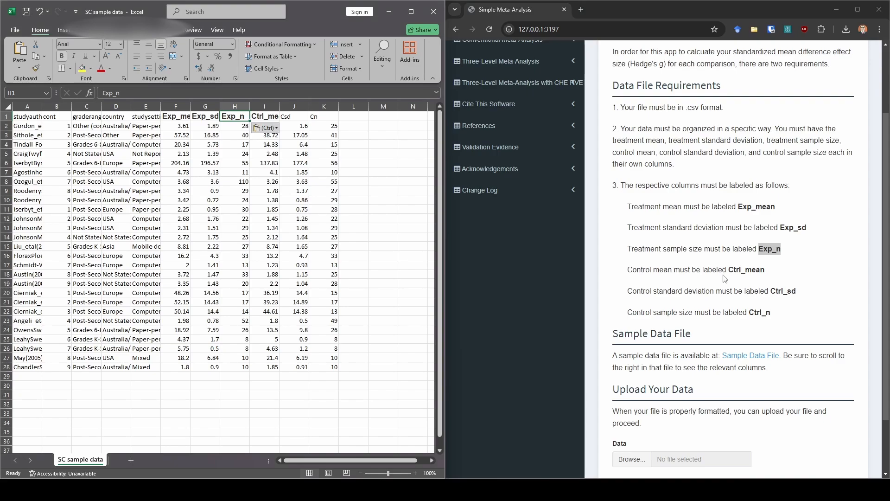
Replace the control standard deviation header in cell J1 with the label Ctrl_sd, undoing any paste into the wrong cell
drag(771, 291, 799, 292)
key(ctrl+c)
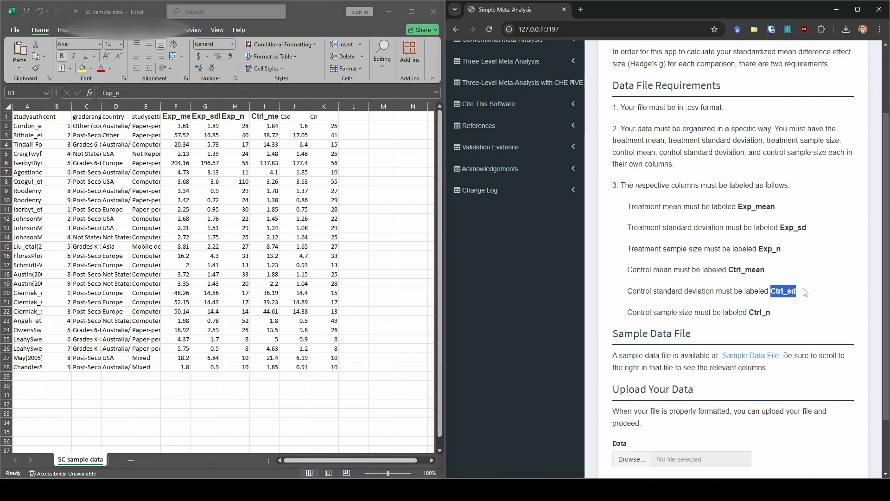
double_click(296, 118)
key(ctrl+v)
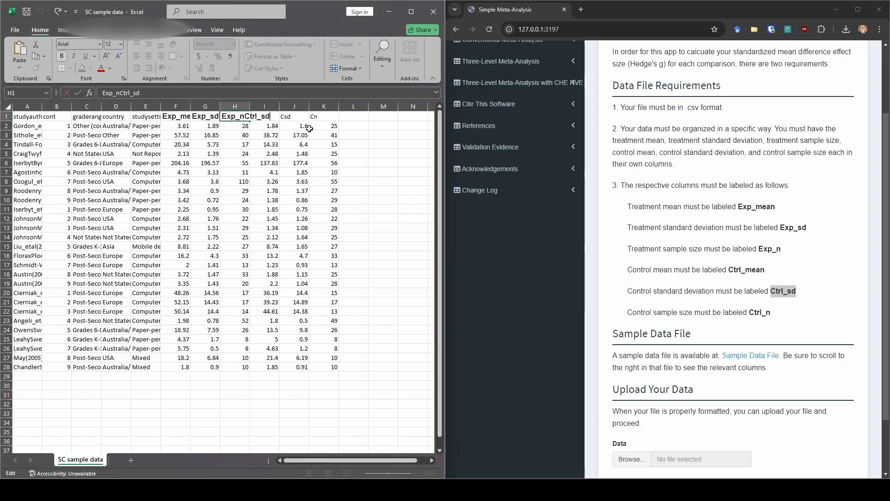
key(ctrl+z)
click(301, 116)
key(ctrl+v)
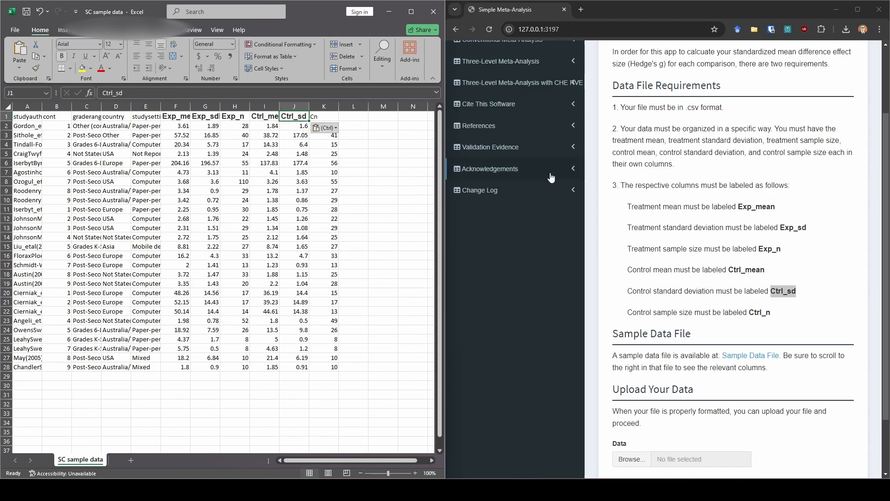
Replace the control sample size header in cell K1 with the label Ctrl_n from the requirements list
drag(748, 312, 771, 317)
key(ctrl+c)
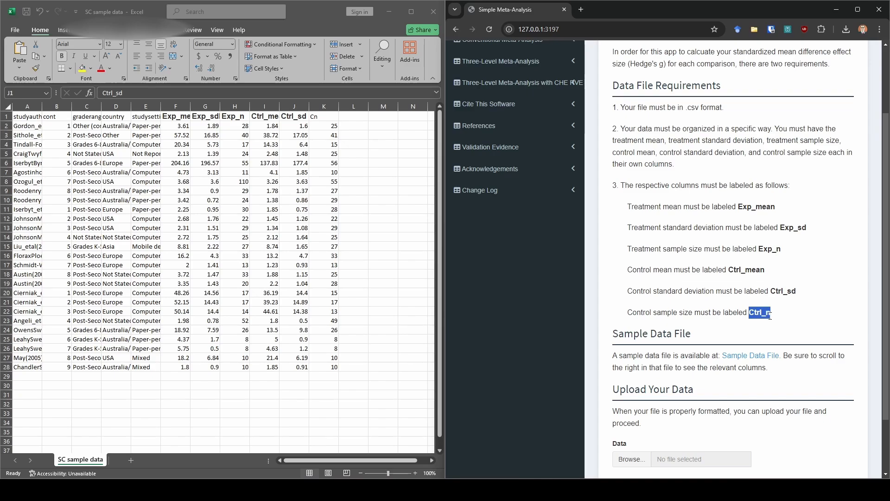
click(332, 117)
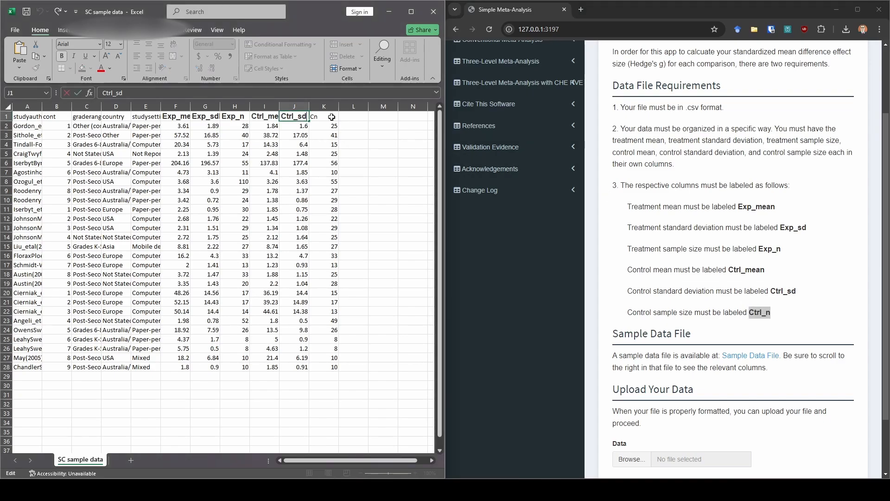
click(332, 117)
key(ctrl+v)
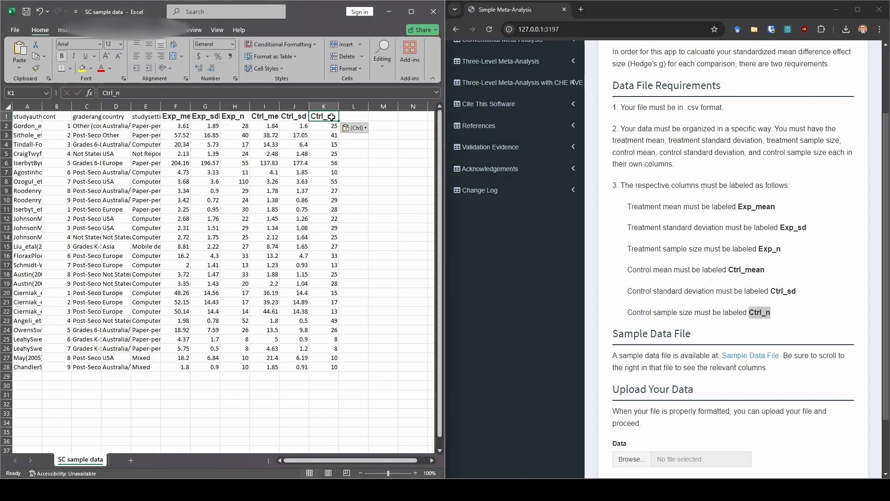
click(379, 114)
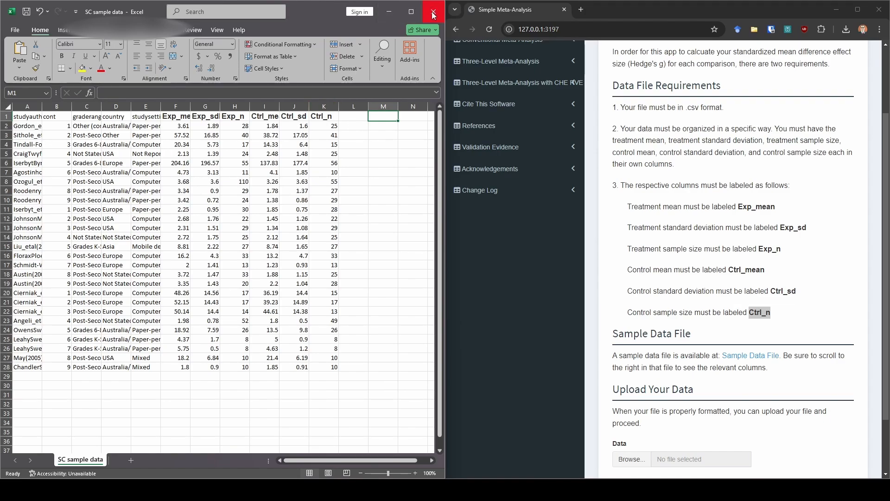
Return to the full-screen calculator page in the browser and upload SC sample data.csv as the data file
click(396, 12)
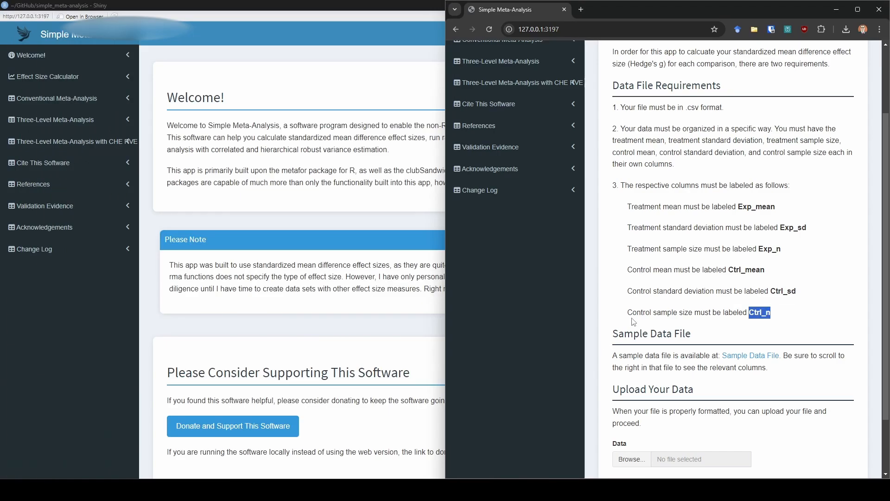
click(859, 7)
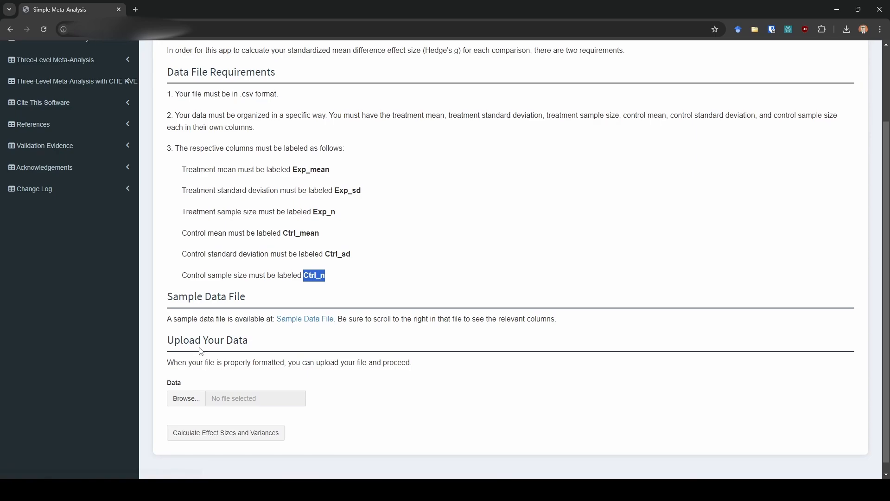
scroll(316, 316, down, 1)
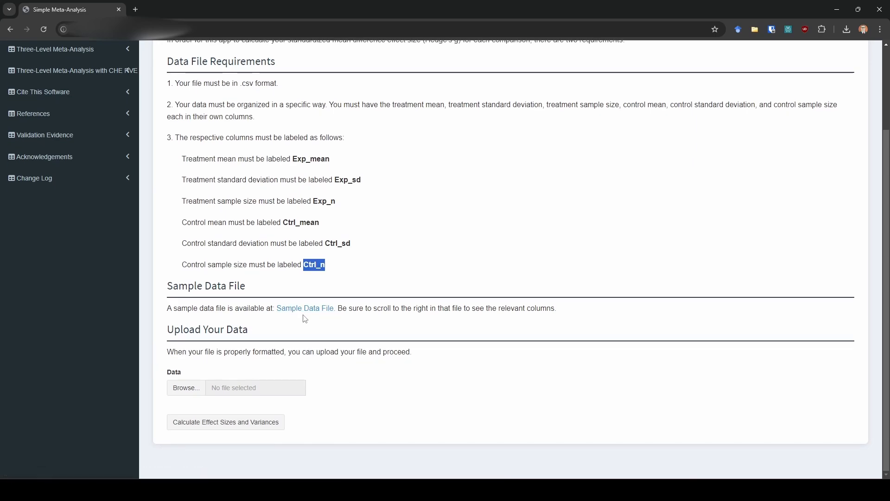
double_click(191, 351)
drag(234, 352, 258, 352)
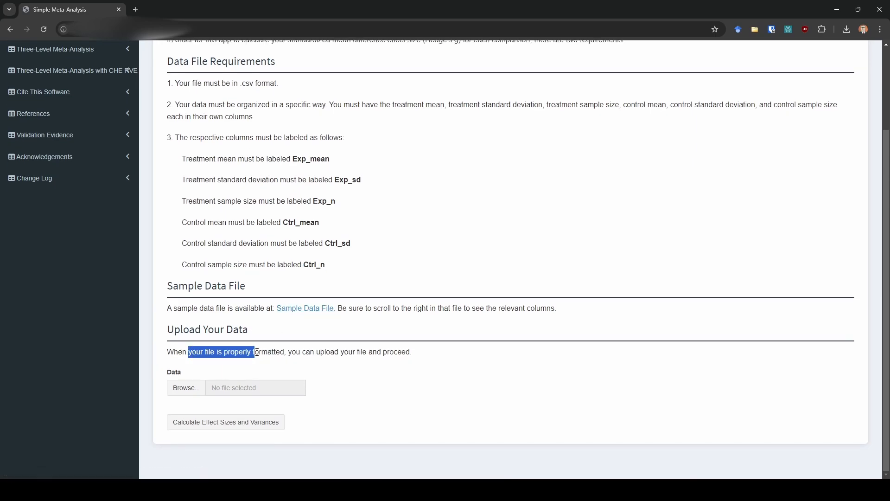
click(296, 363)
click(198, 387)
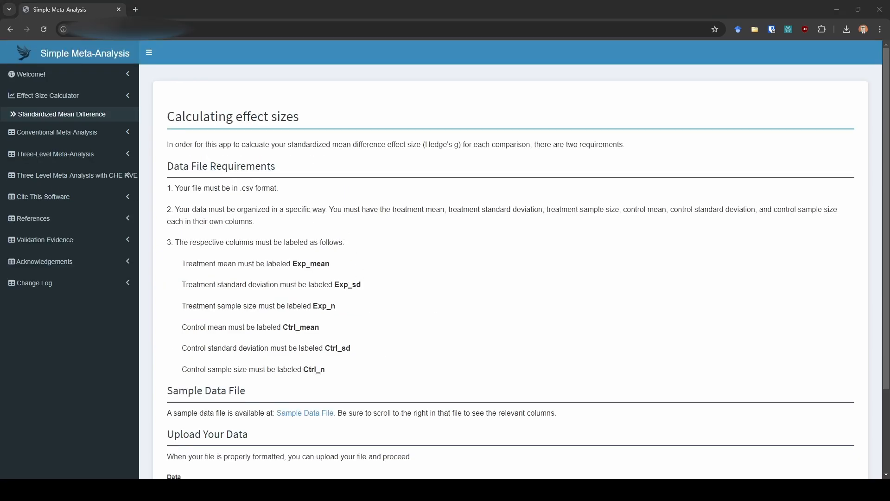
scroll(364, 336, down, 3)
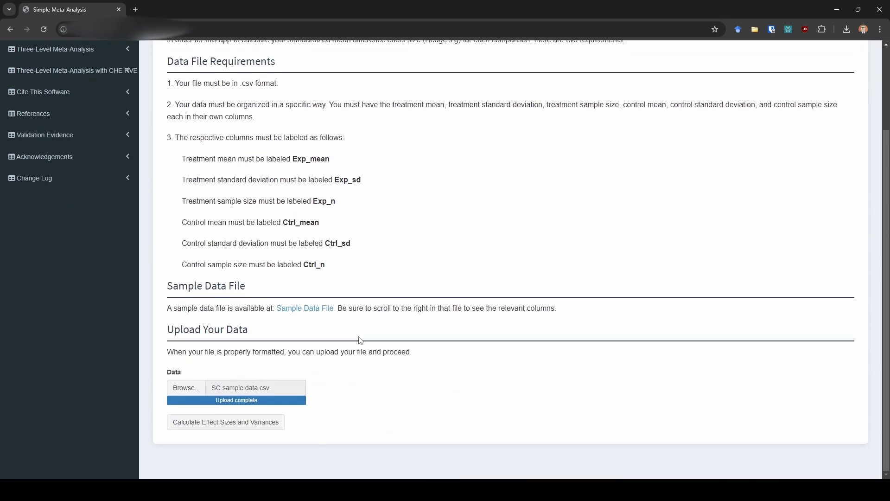
Calculate the effect sizes and variances for the uploaded file and go to the results
click(269, 422)
scroll(513, 299, down, 3)
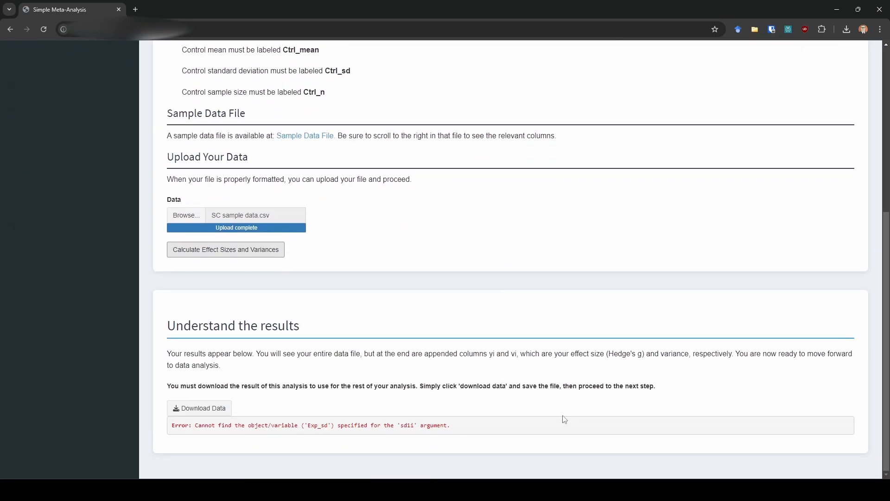
Switch to the SC sample data workbook in Excel, check its relabelled header row and close the workbook
click(654, 490)
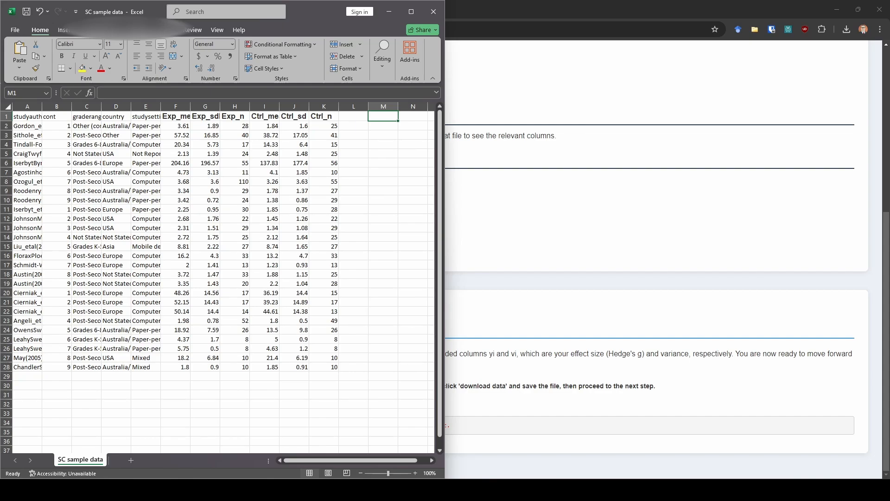
click(654, 490)
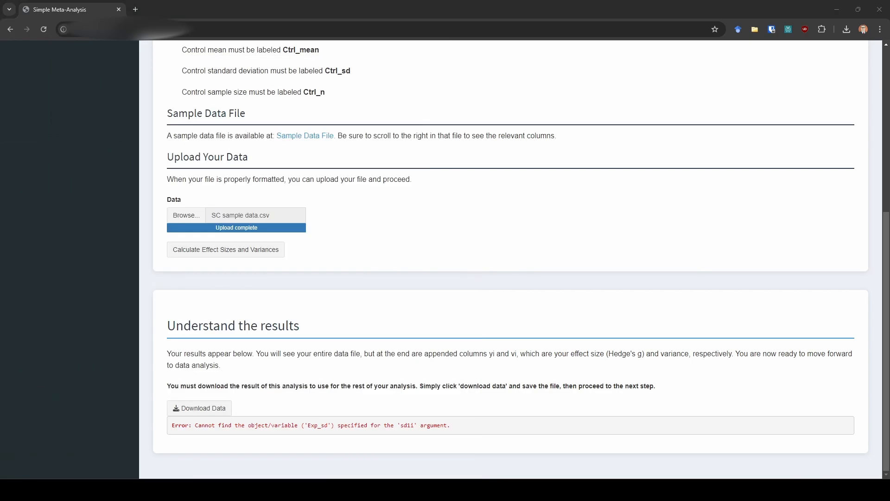
click(655, 489)
click(358, 171)
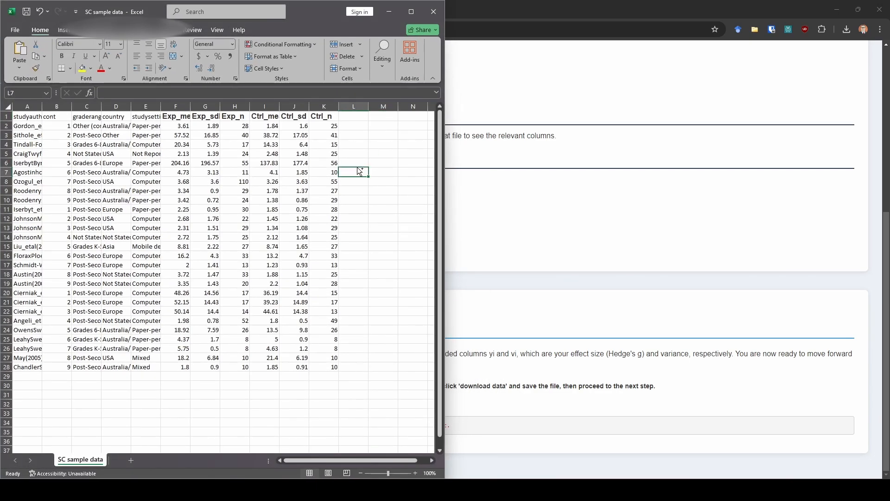
click(434, 12)
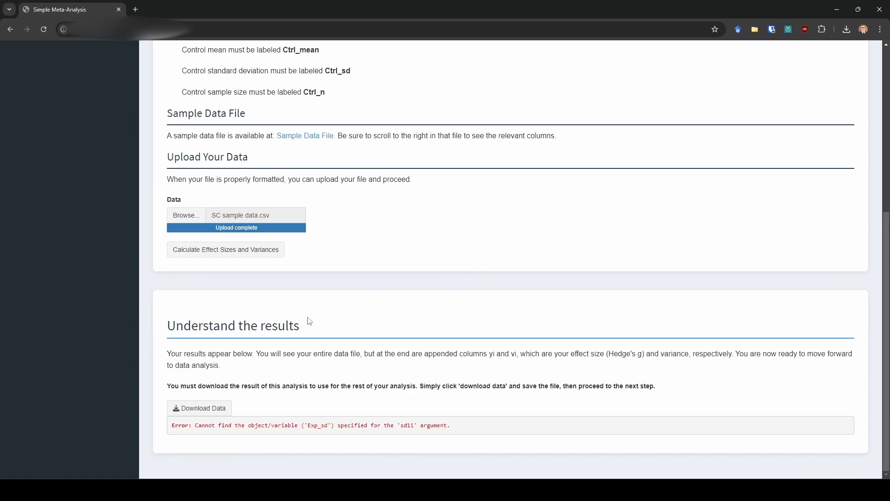
Try to recalculate the effect sizes and variances after uploading SC sample data.csv again
click(260, 253)
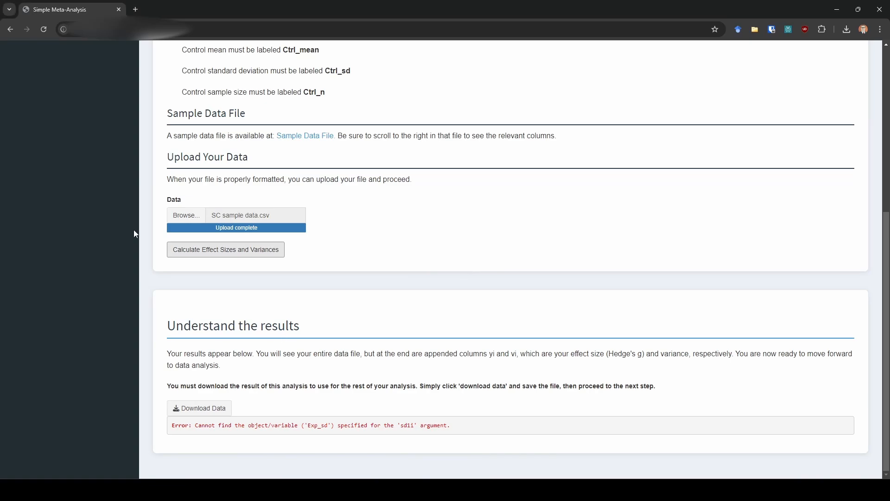
click(171, 217)
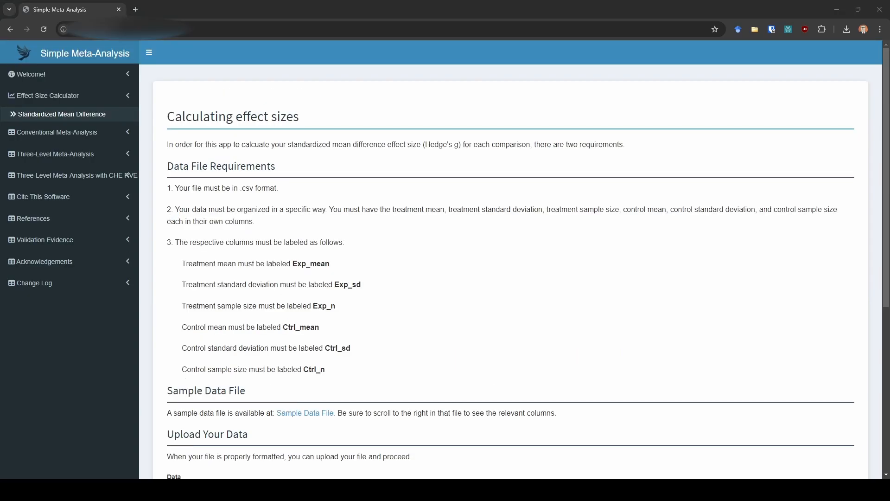
scroll(237, 278, down, 3)
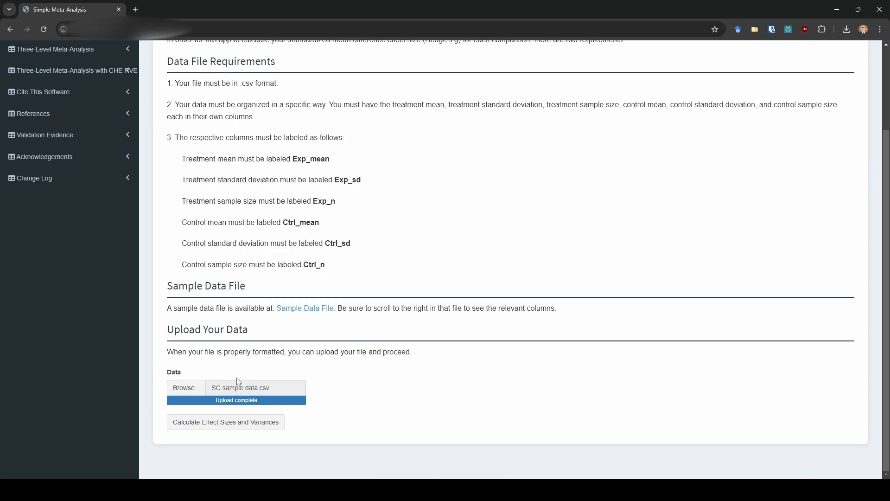
click(230, 421)
scroll(488, 355, down, 4)
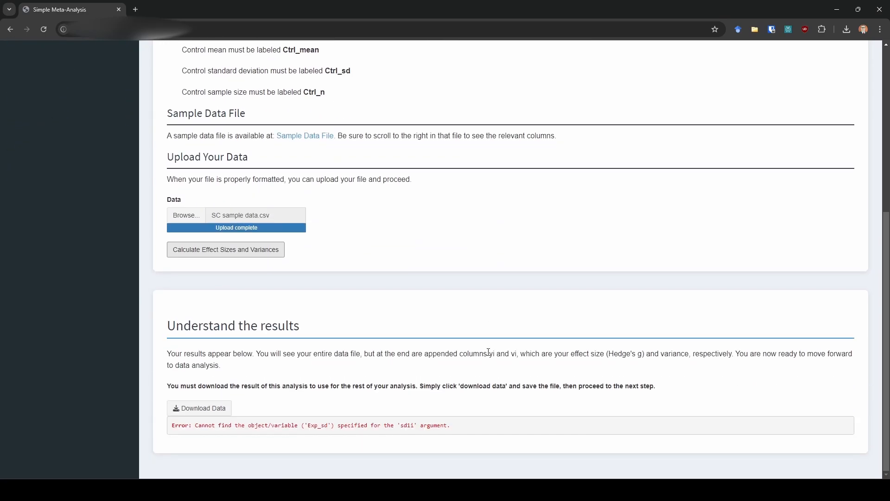
scroll(487, 354, up, 6)
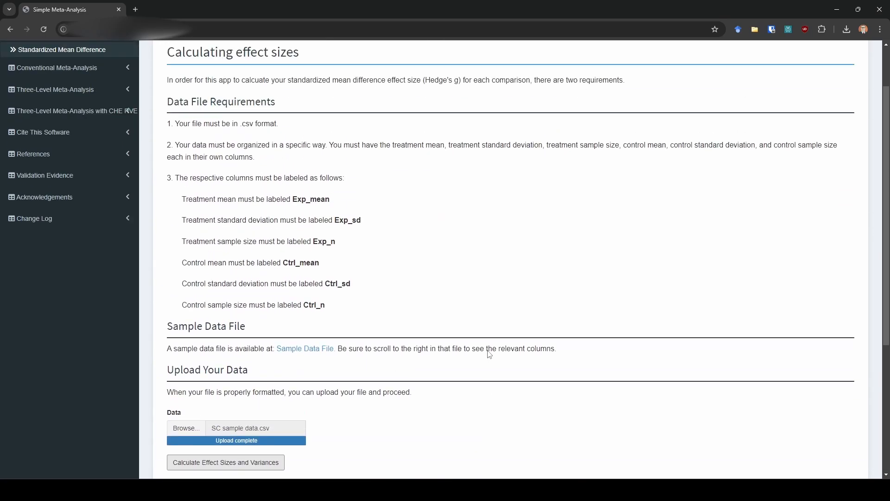
scroll(487, 354, down, 3)
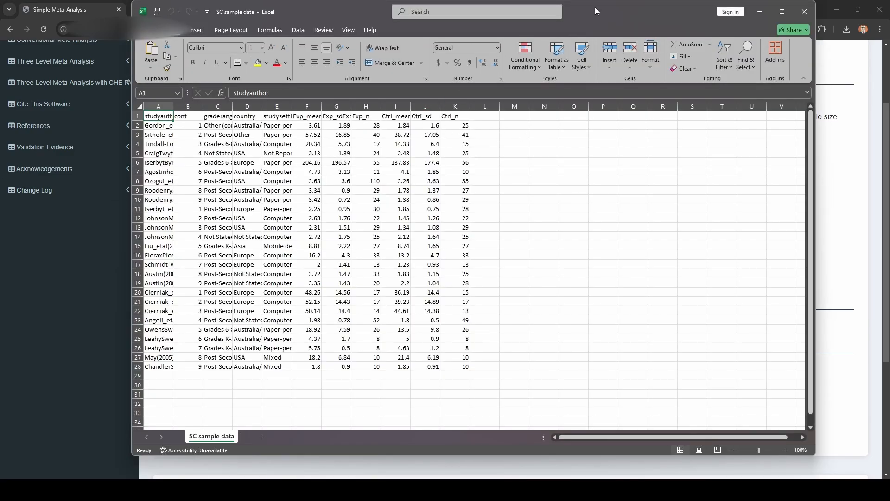
Place the reopened SC sample data workbook beside the calculator page and compare its headers with the variable named in the error
drag(594, 6, 707, 50)
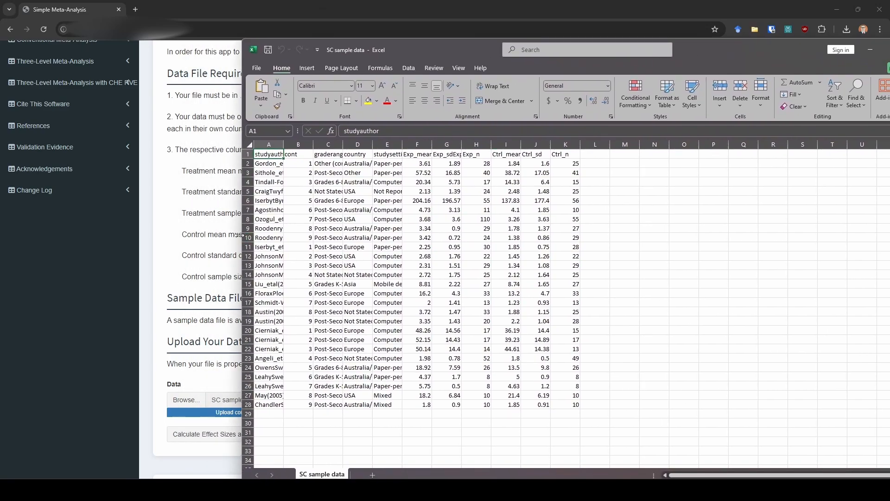
drag(243, 235, 399, 231)
scroll(371, 240, down, 4)
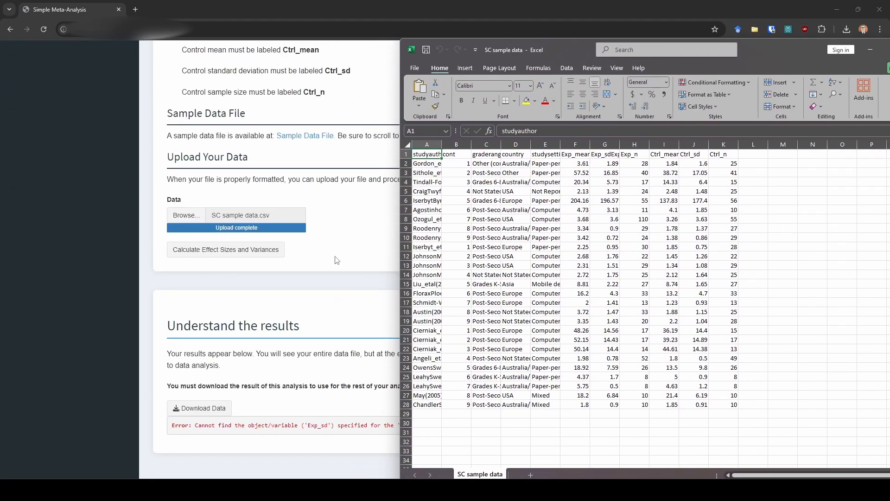
drag(307, 425, 330, 425)
click(334, 416)
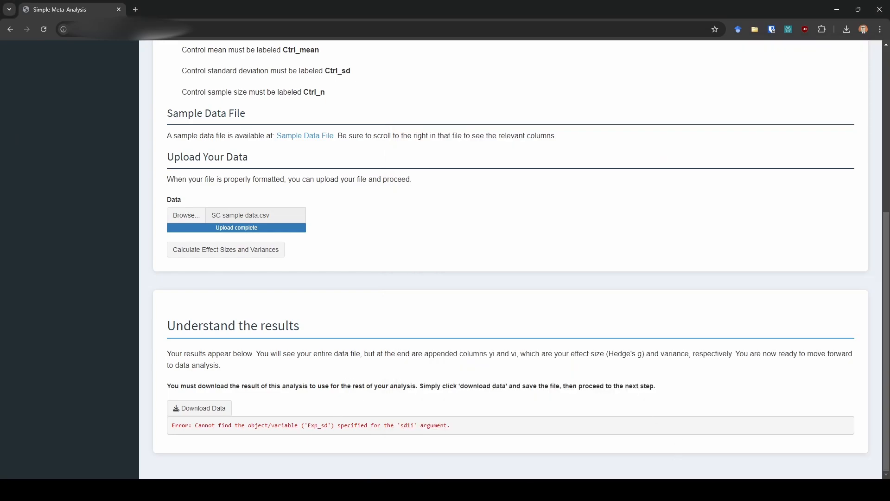
key(alt+Tab)
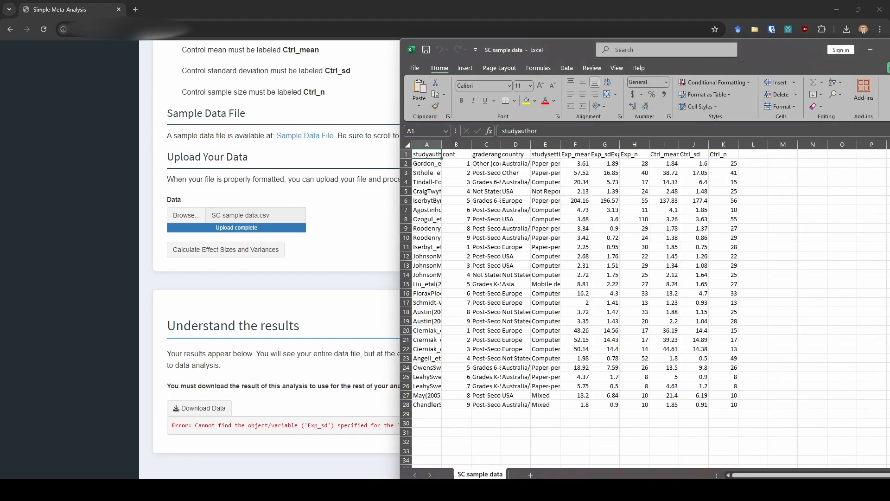
Remove the extra Exp_n text from header cell G1 so it reads Exp_sd, and close the workbook
click(606, 155)
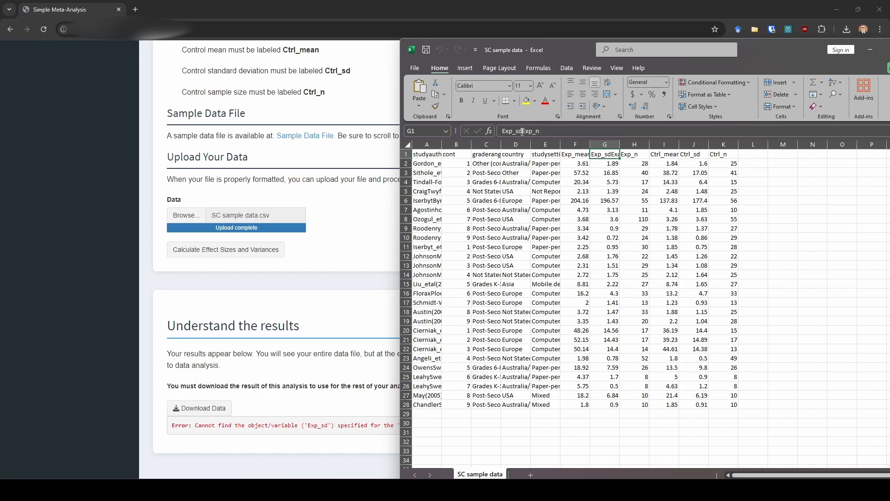
drag(522, 132, 542, 131)
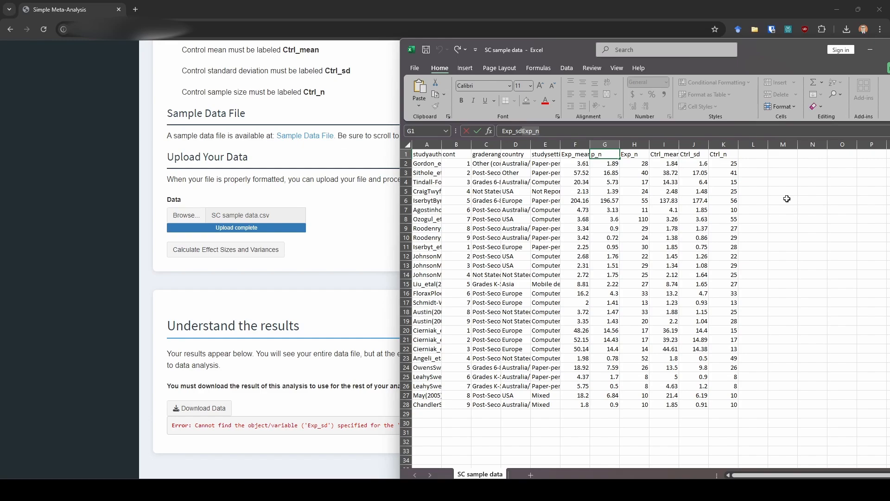
key(BackSpace)
click(813, 210)
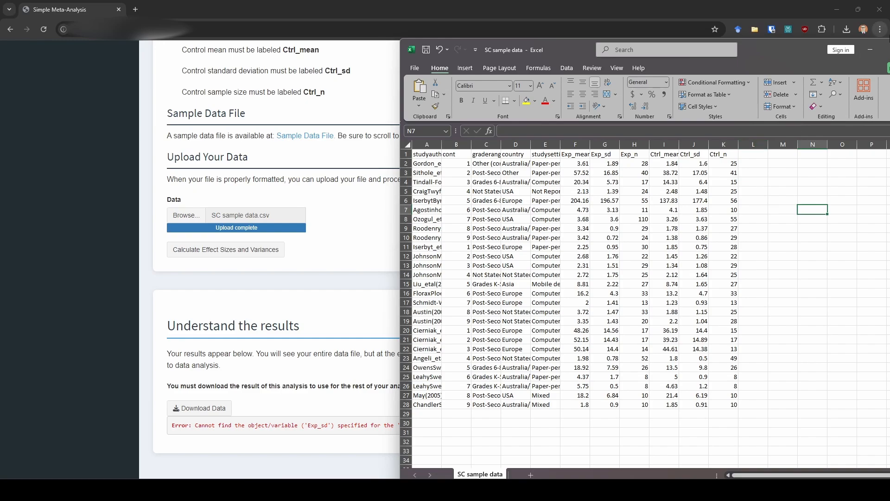
drag(817, 56, 688, 54)
click(787, 59)
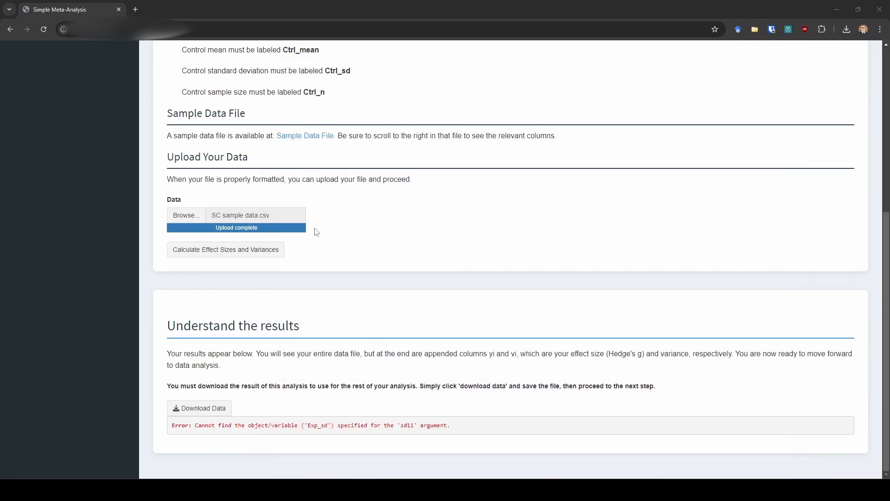
Upload the corrected SC sample data.csv again and calculate its effect sizes and variances
scroll(314, 230, up, 1)
scroll(187, 268, up, 5)
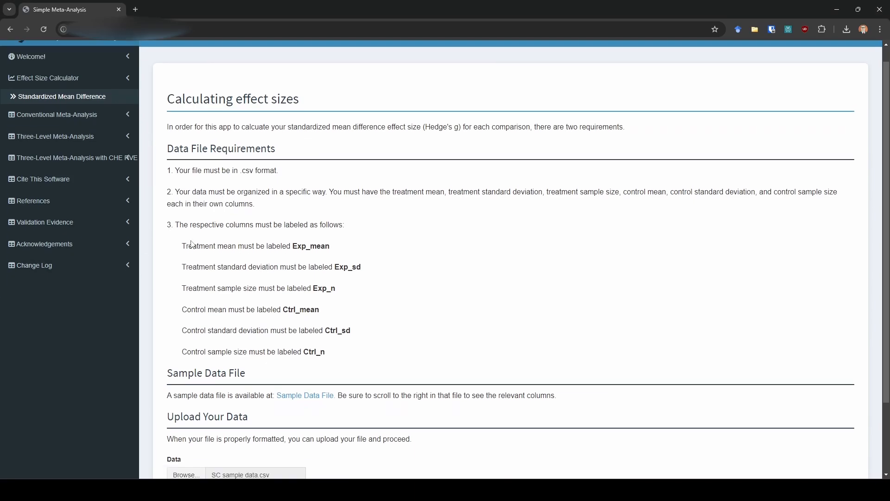
scroll(258, 292, down, 3)
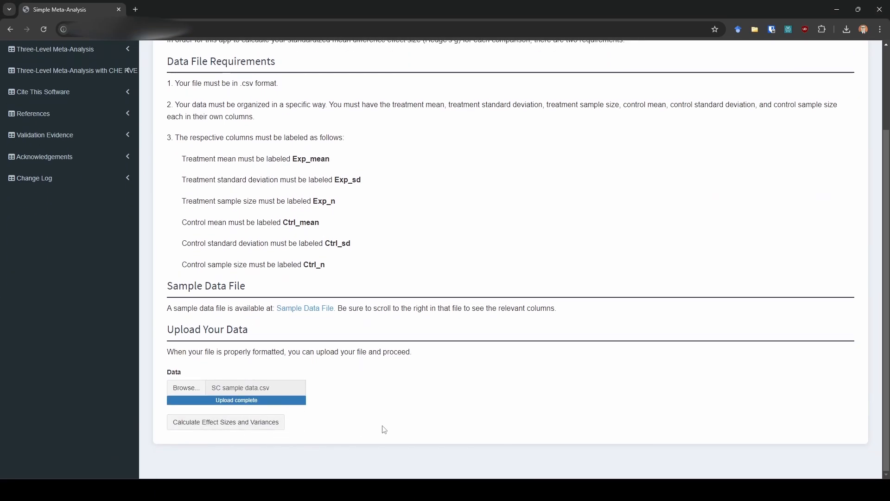
click(262, 423)
scroll(460, 357, down, 7)
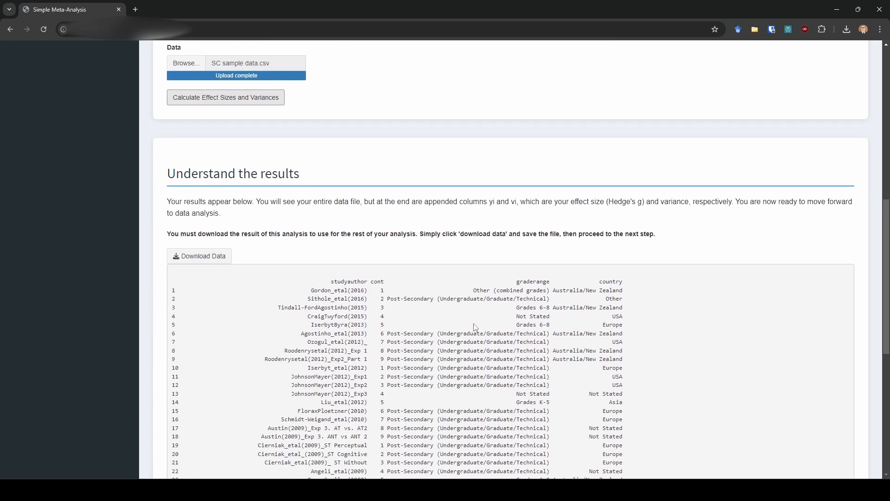
Examine the results table through to the appended effect size and variance columns, yi and vi
scroll(471, 240, down, 2)
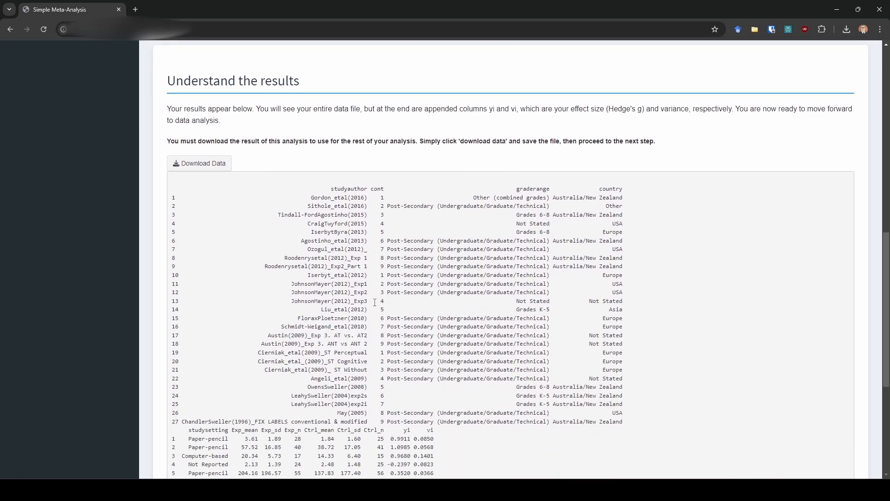
scroll(394, 238, down, 5)
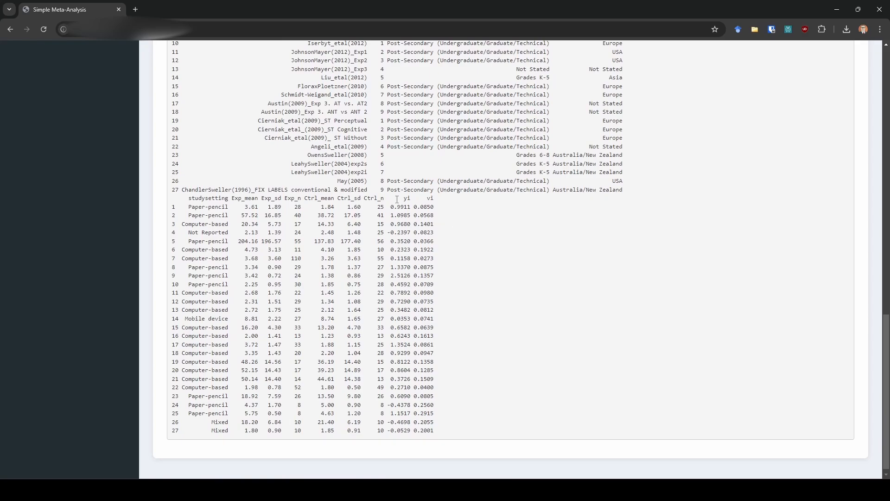
drag(402, 199, 439, 202)
Download the data file containing the calculated effect sizes and variances
scroll(278, 250, up, 8)
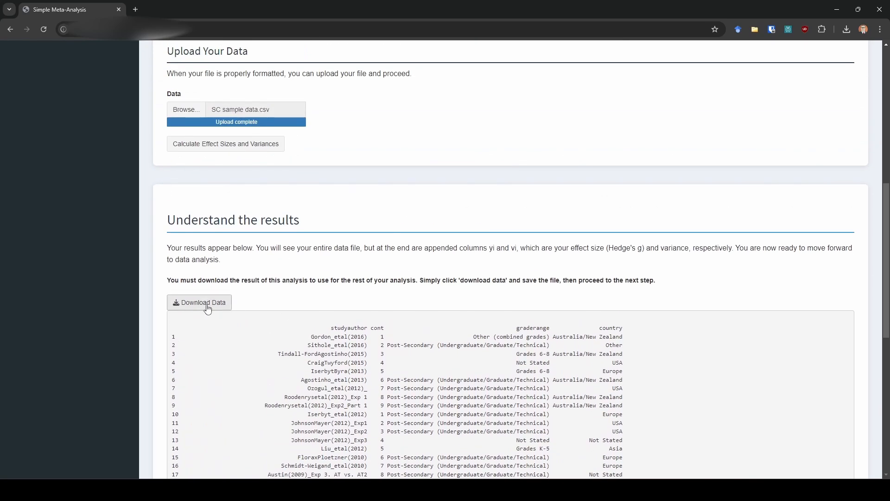
click(207, 306)
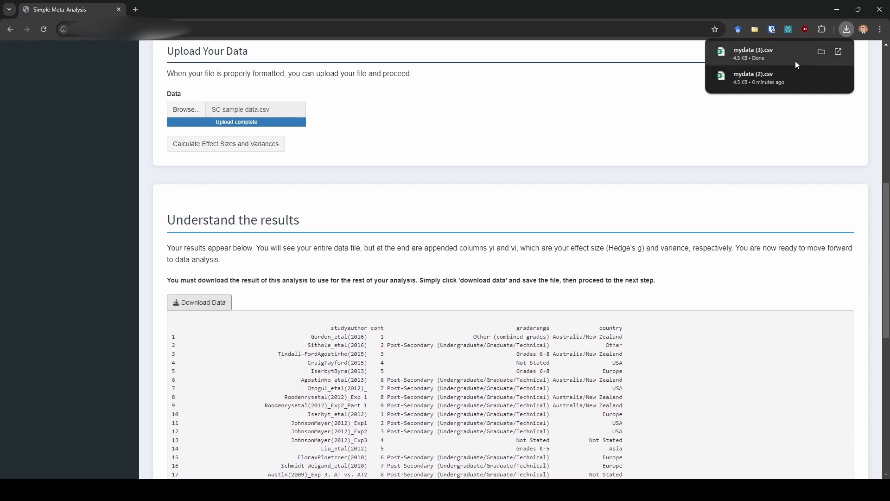
click(585, 248)
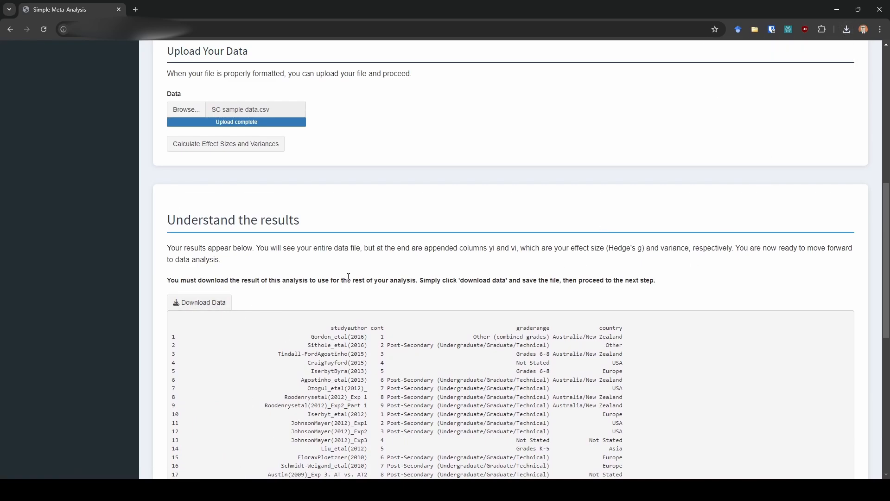
Open the Data Formatting page for Conventional Meta-Analysis and examine the sample data table's note about the Study column
scroll(348, 276, up, 8)
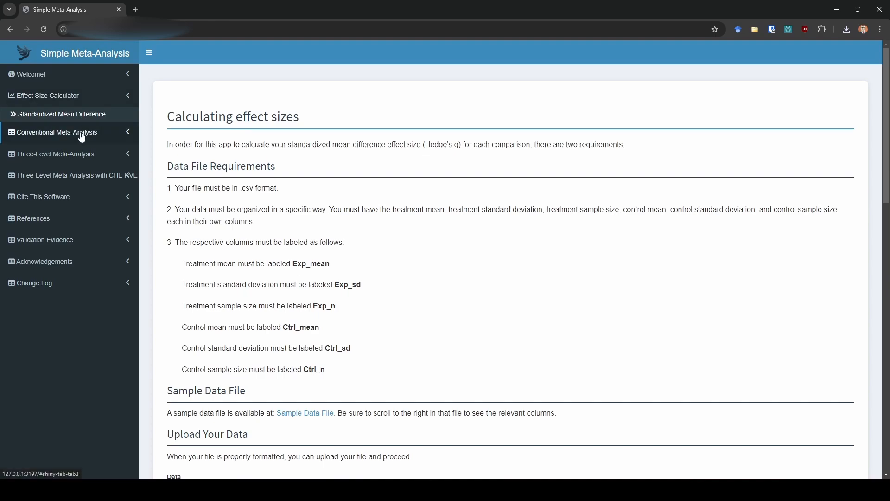
click(82, 135)
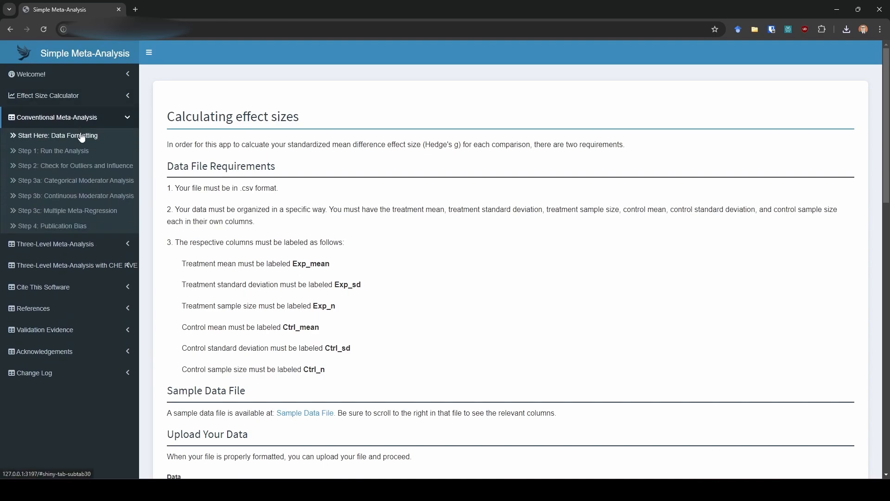
click(81, 135)
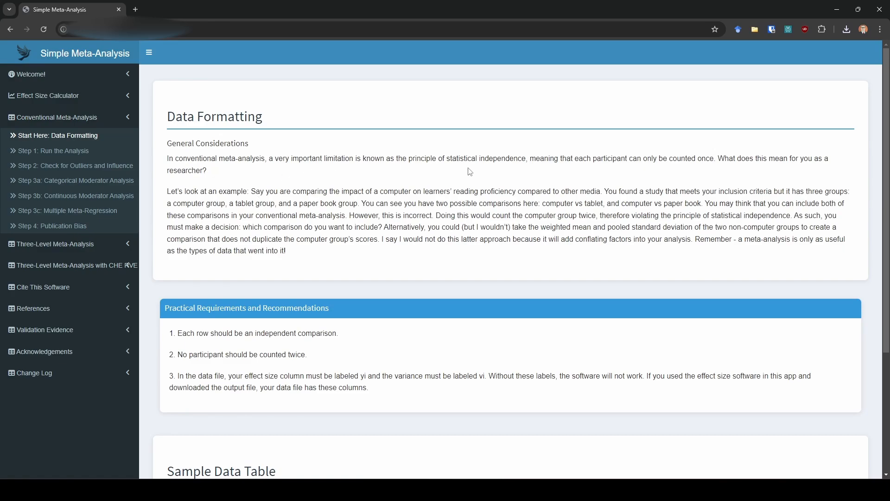
scroll(535, 204, down, 4)
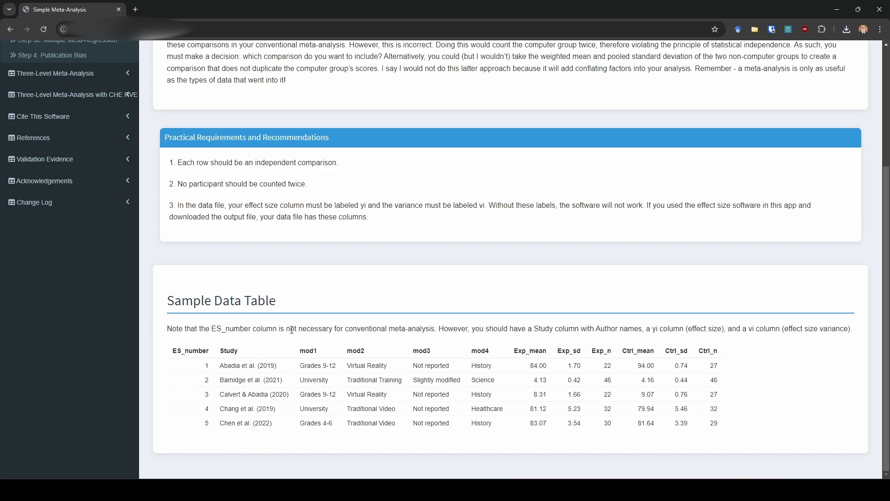
drag(502, 330, 644, 329)
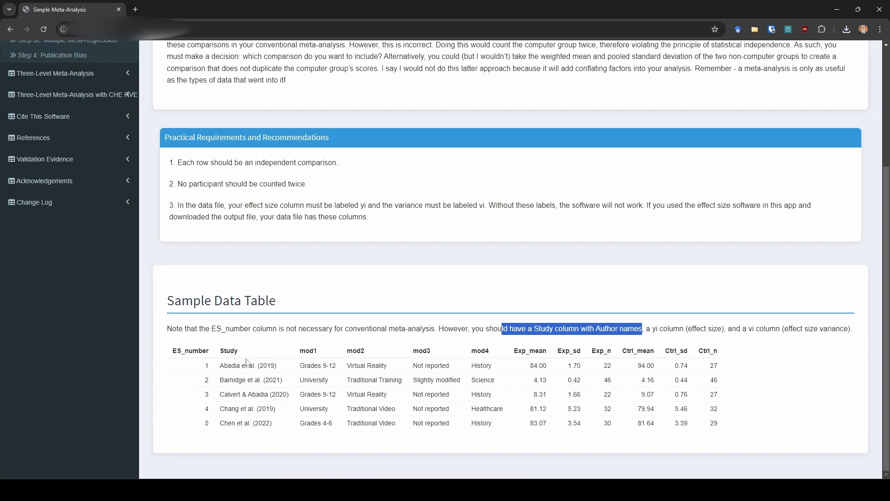
Open the downloaded mydata (3).csv in Excel and rename the studyauthor column header to Study
click(847, 29)
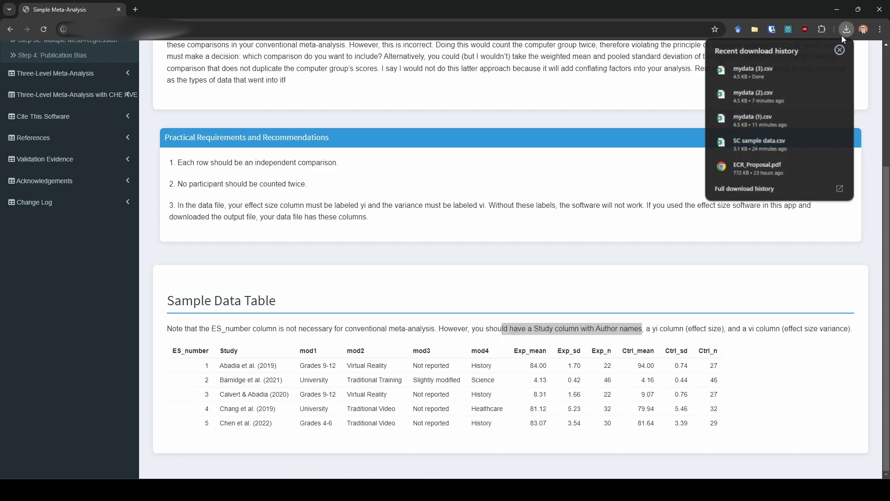
click(798, 60)
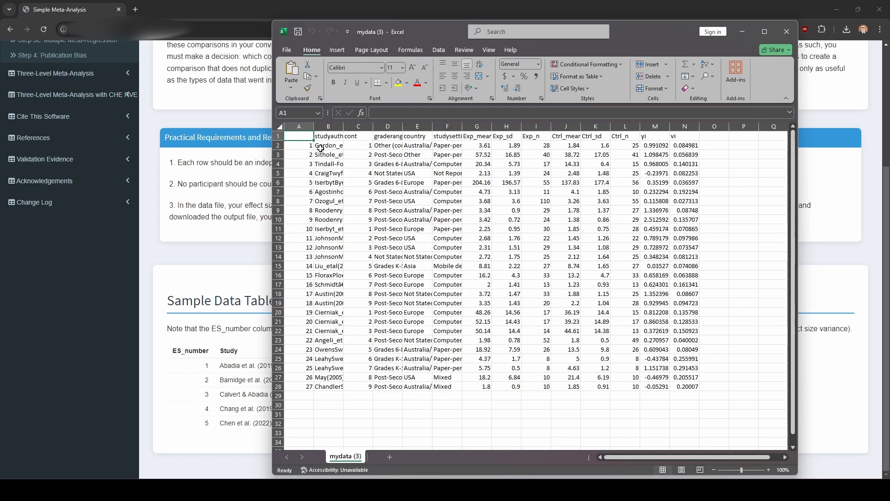
drag(444, 31, 536, 18)
click(425, 124)
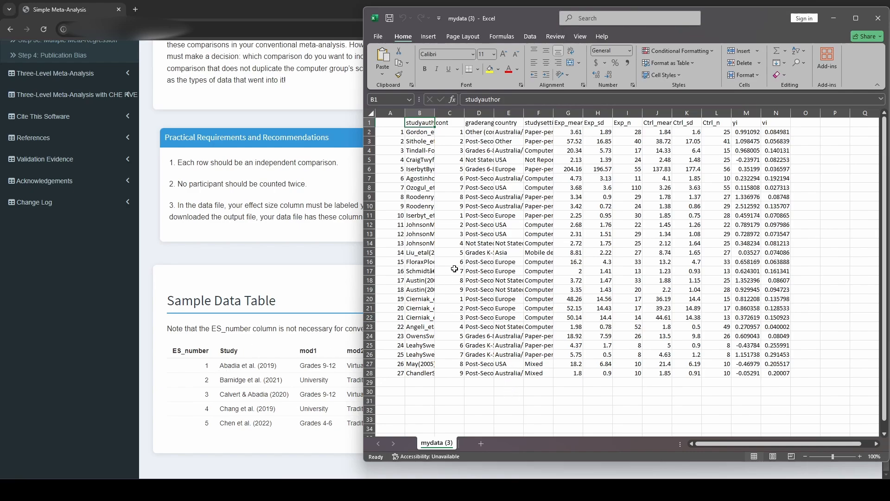
text(Study)
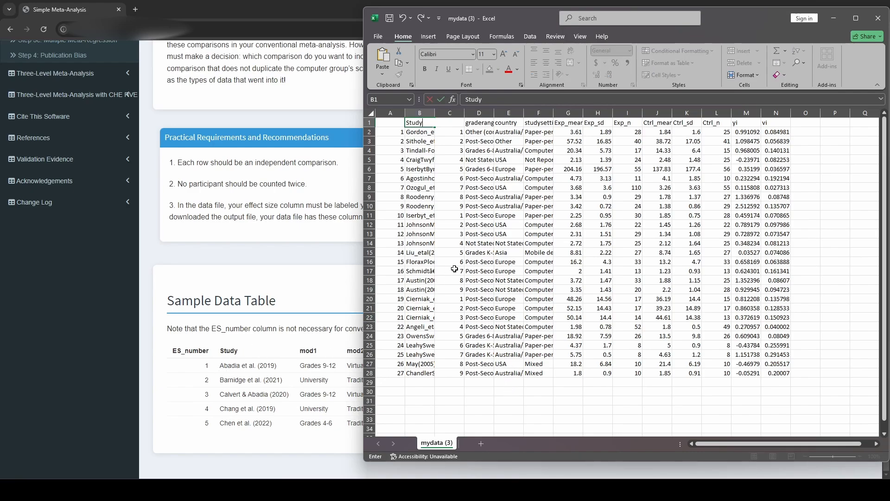
click(437, 391)
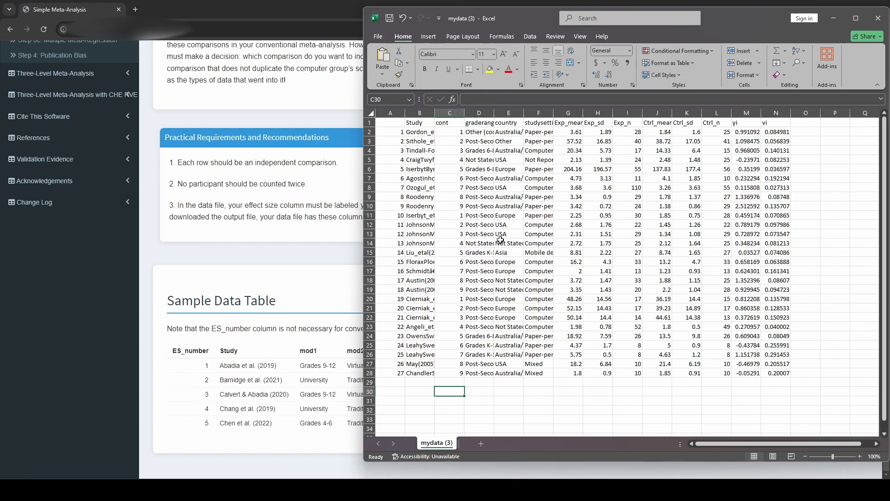
Check the Study, moderator, yi and vi column headers against the sample data table, and close the workbook
click(416, 125)
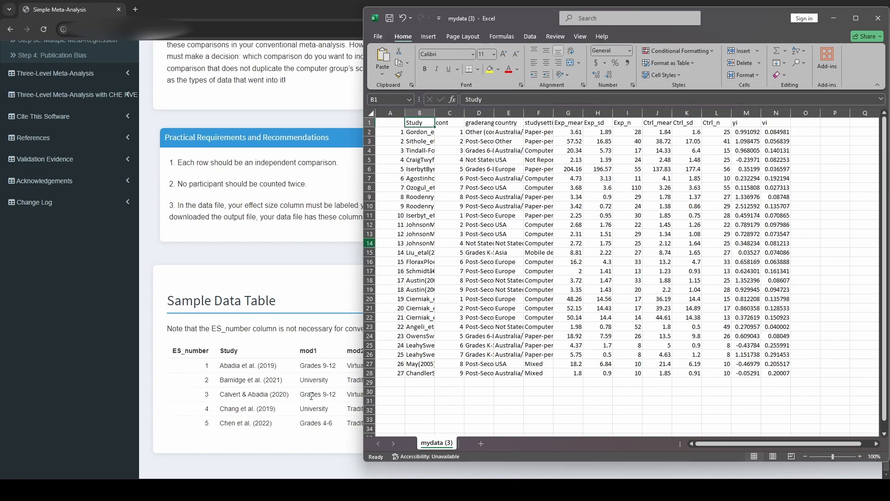
drag(462, 123, 519, 125)
drag(572, 122, 772, 123)
click(754, 123)
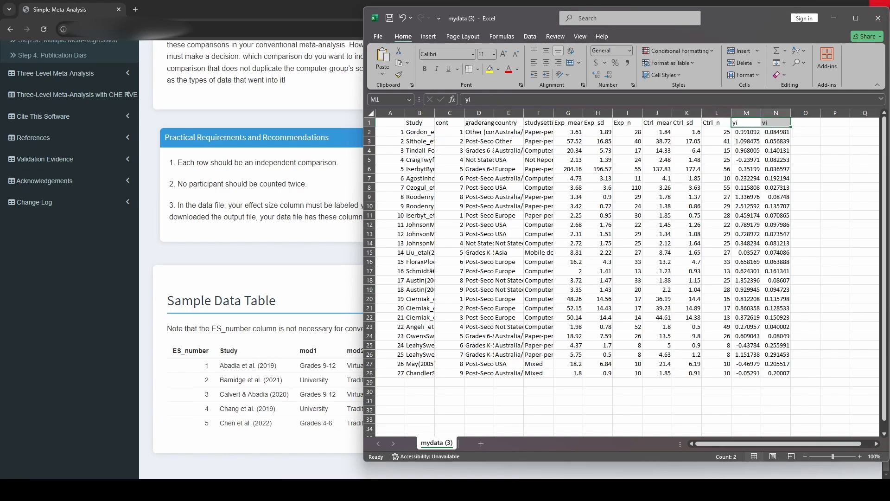
click(878, 18)
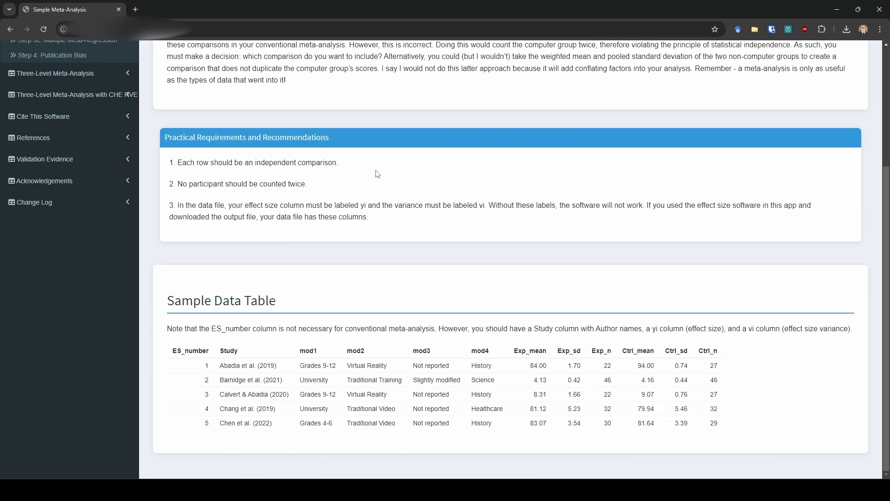
Upload mydata (3).csv for Step 1 of Conventional Meta-Analysis and run the random effects meta-analysis
scroll(367, 238, up, 4)
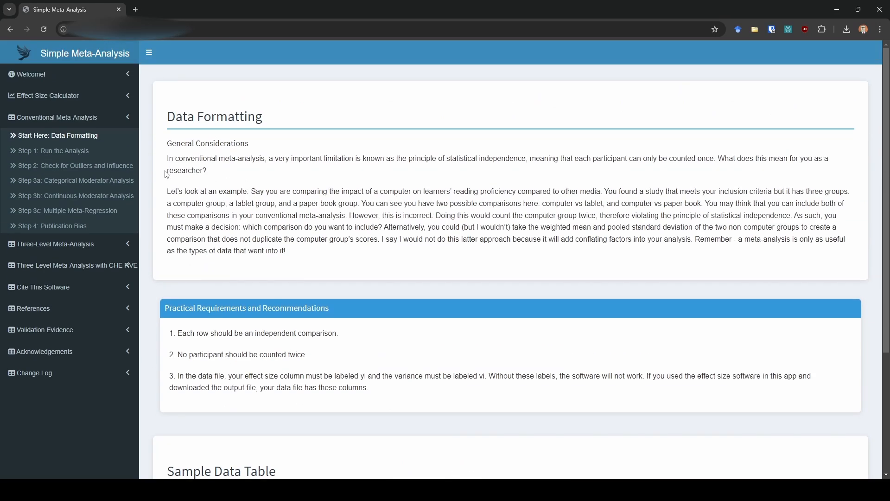
click(92, 151)
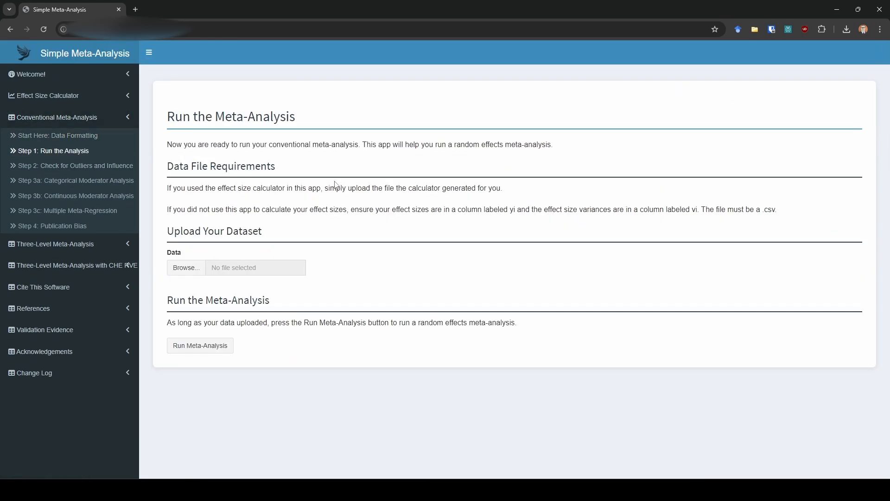
click(187, 268)
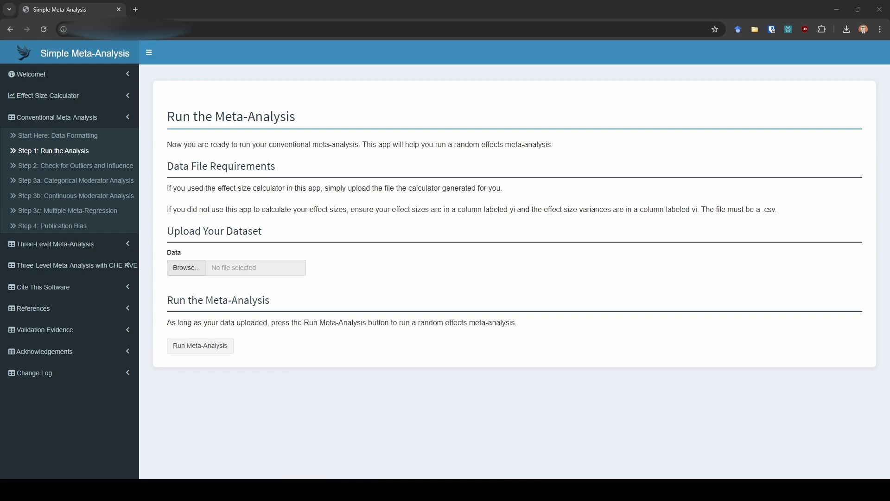
double_click(123, 180)
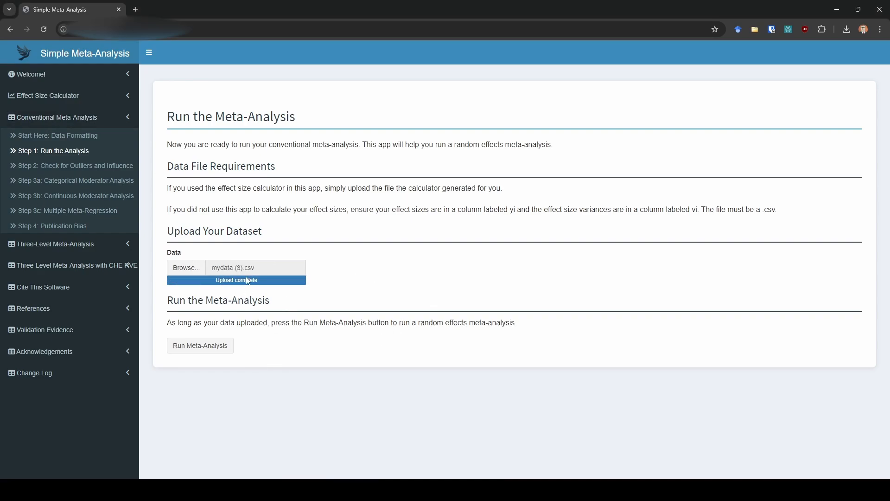
click(224, 349)
Examine the random effects results, including the model estimate, p-value, heterogeneity test, I^2 and tau^2
scroll(628, 234, down, 7)
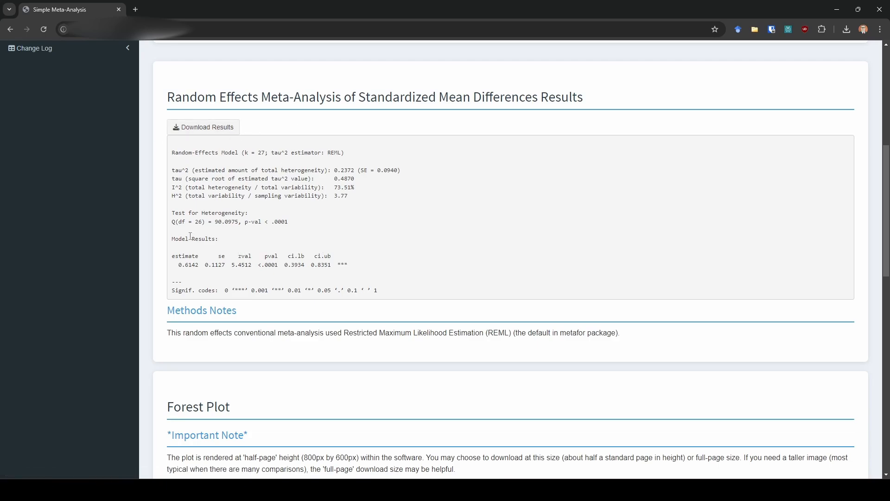
drag(172, 239, 197, 258)
drag(258, 266, 278, 267)
click(297, 273)
drag(250, 222, 299, 227)
drag(334, 188, 363, 192)
drag(335, 170, 362, 170)
click(364, 195)
mouse_move(352, 170)
mouse_down()
mouse_move(338, 170)
mouse_move(340, 179)
mouse_up()
click(359, 169)
drag(160, 98, 260, 93)
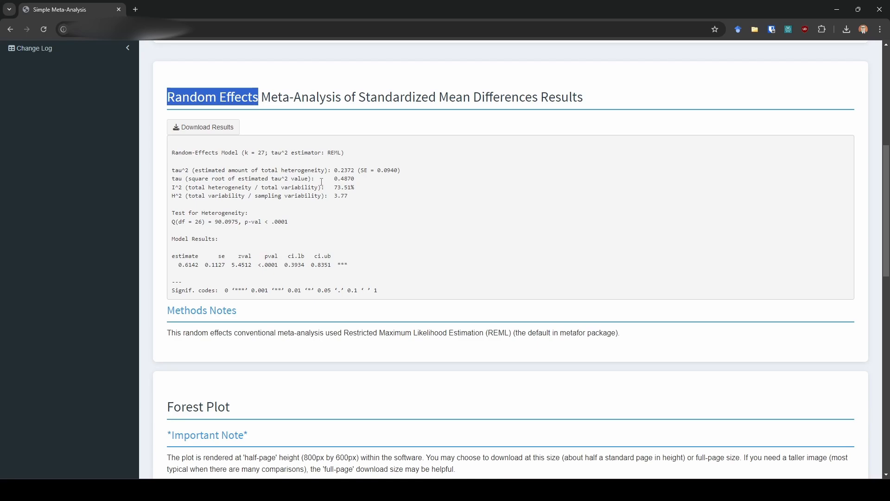
scroll(321, 182, down, 1)
scroll(305, 160, up, 1)
click(298, 157)
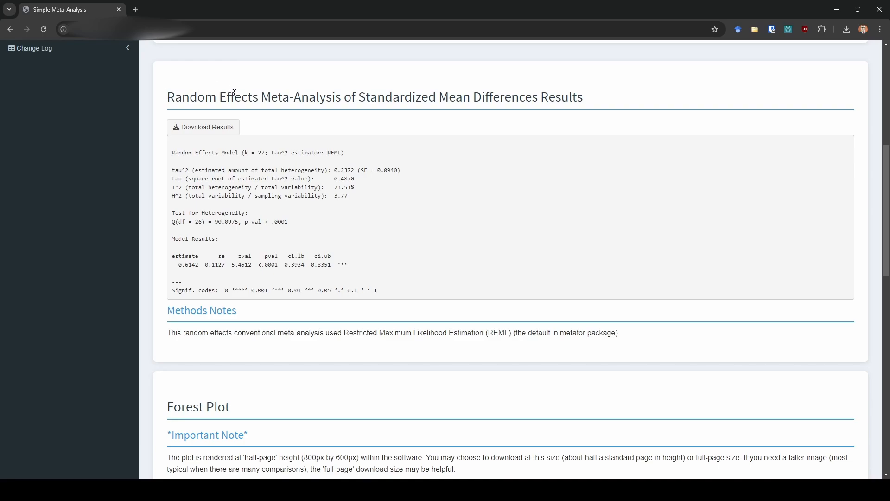
Examine the methods notes on the REML estimation, the forest plot and the R script below the results
scroll(406, 209, down, 1)
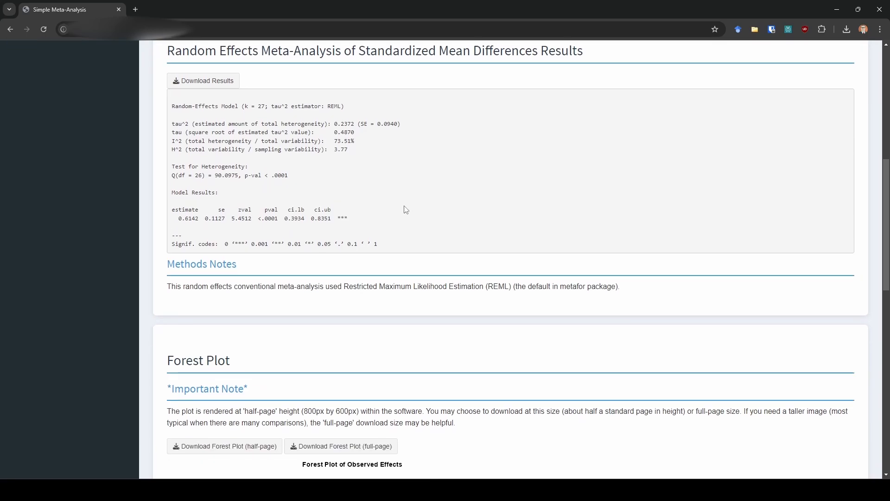
scroll(405, 209, down, 2)
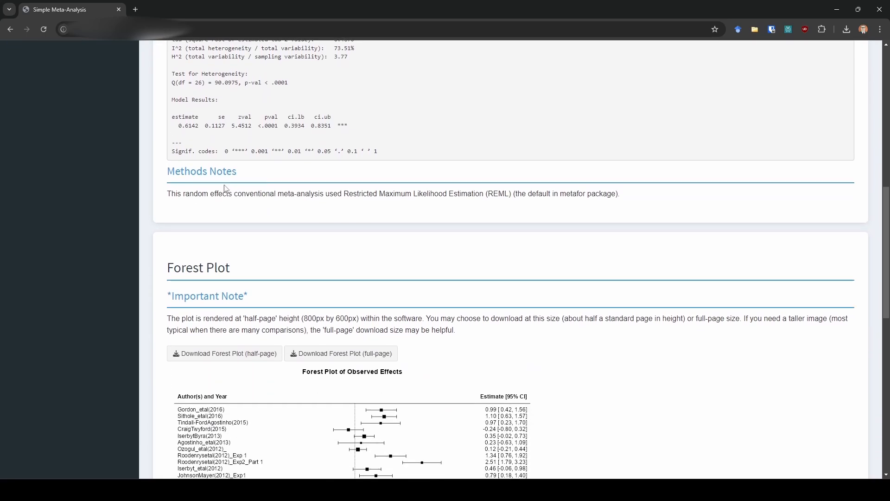
drag(181, 196, 293, 195)
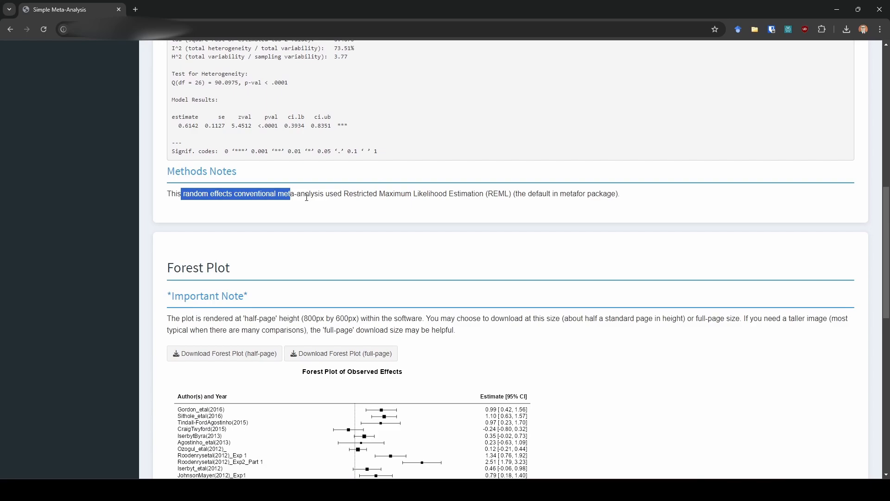
click(307, 198)
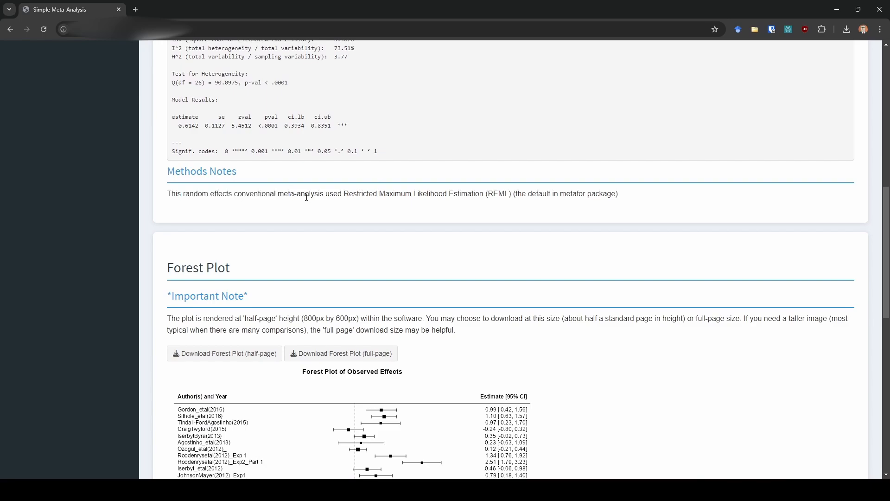
drag(344, 195, 484, 195)
click(486, 214)
scroll(492, 217, down, 2)
scroll(492, 217, down, 2)
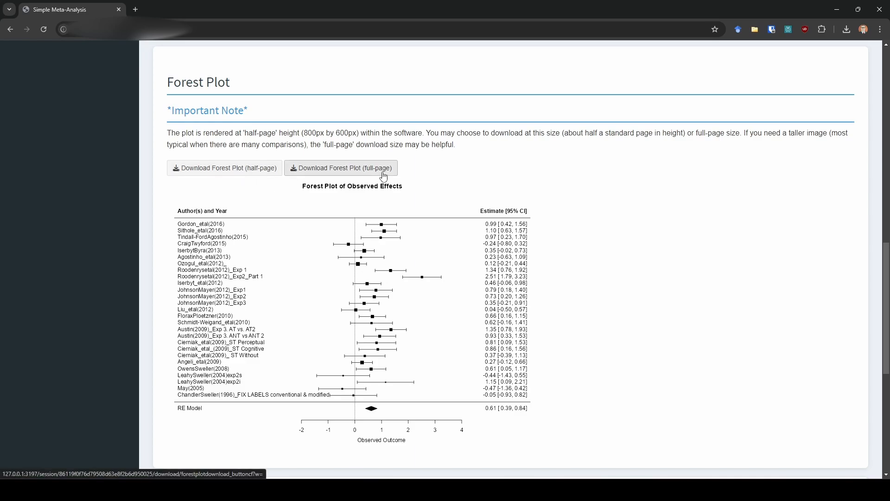
scroll(614, 199, down, 7)
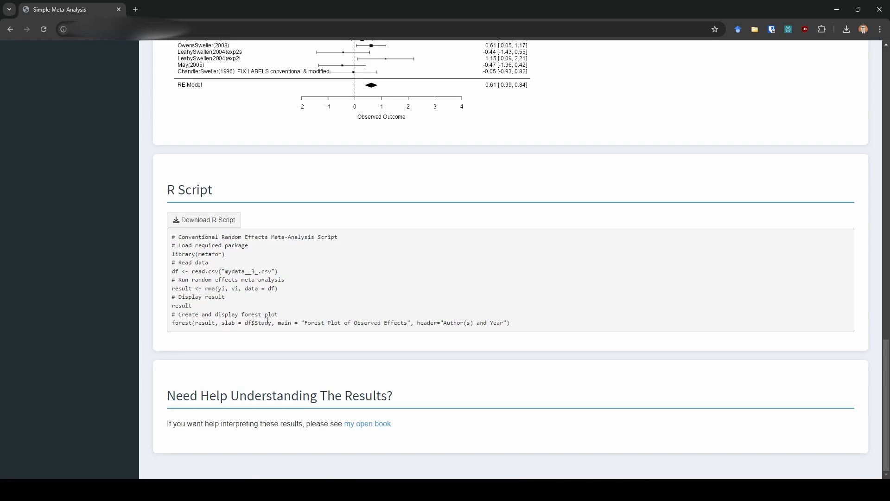
Upload mydata (3).csv for Step 2: Check for Outliers and Influence, and run the outlier and influence analysis
scroll(364, 196, up, 17)
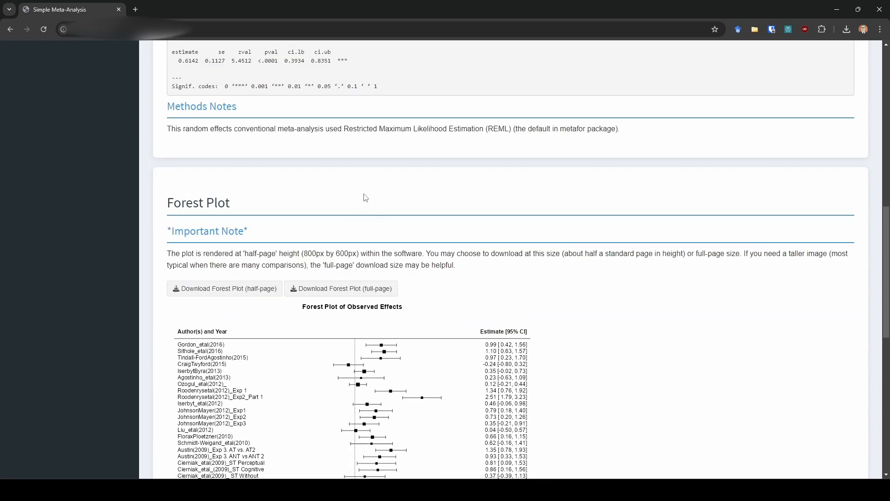
scroll(364, 196, up, 4)
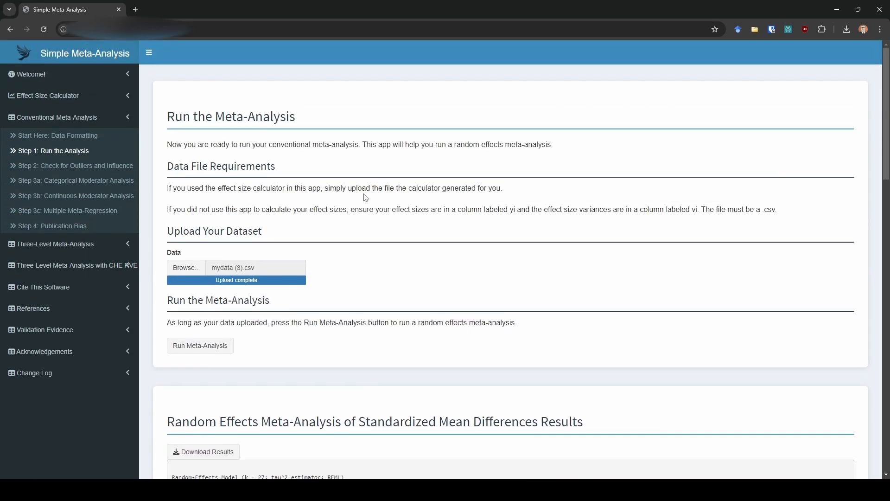
click(60, 170)
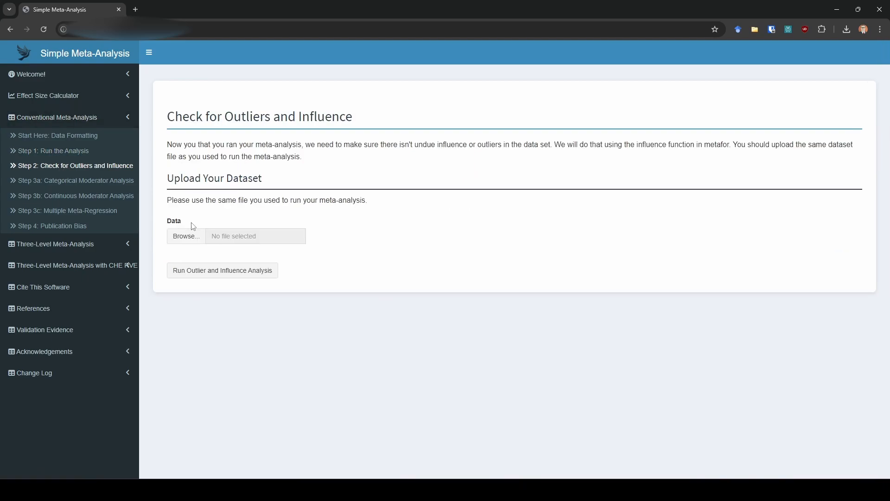
click(188, 237)
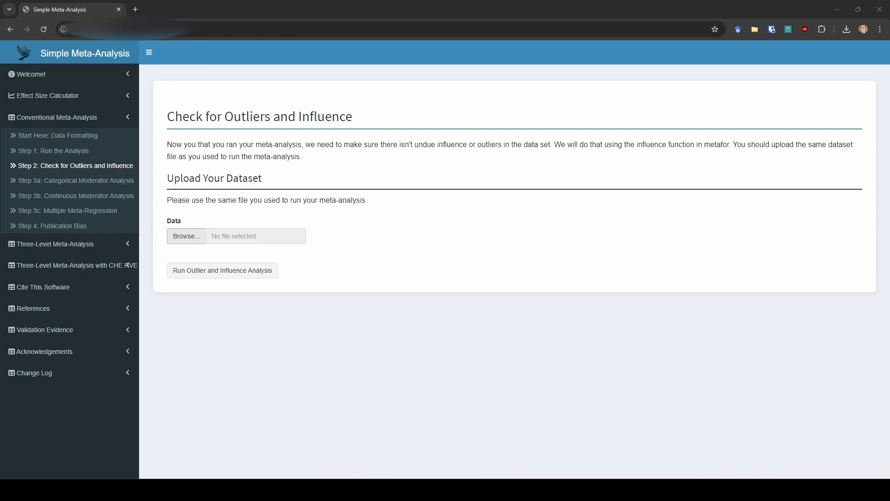
click(257, 277)
Examine the inf column of the outlier and influence results and the statistics of the row marked with an asterisk
scroll(596, 251, down, 6)
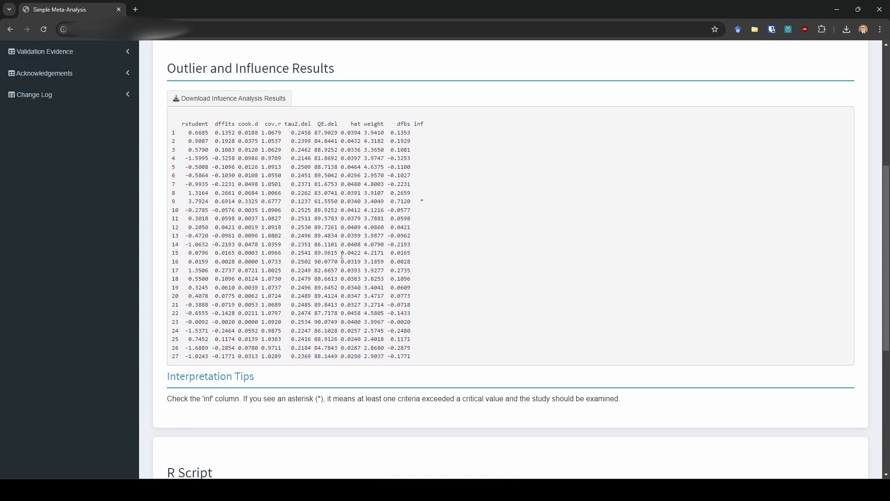
scroll(342, 255, up, 1)
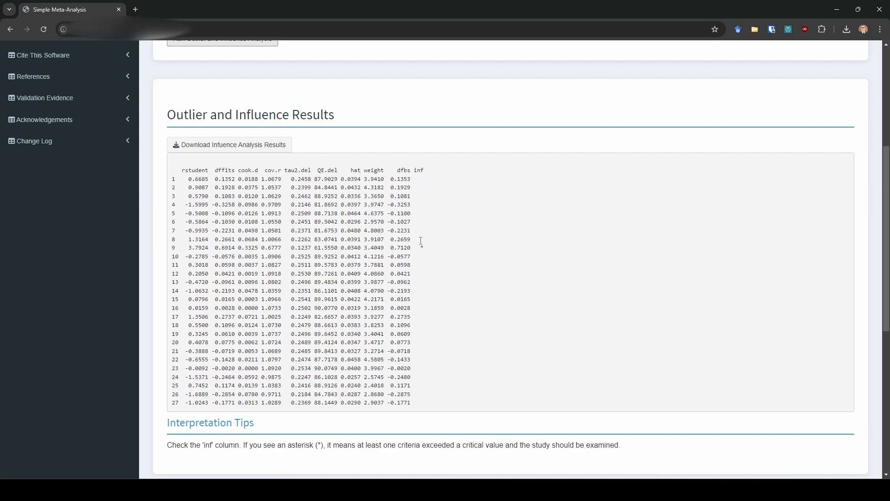
drag(419, 247, 425, 248)
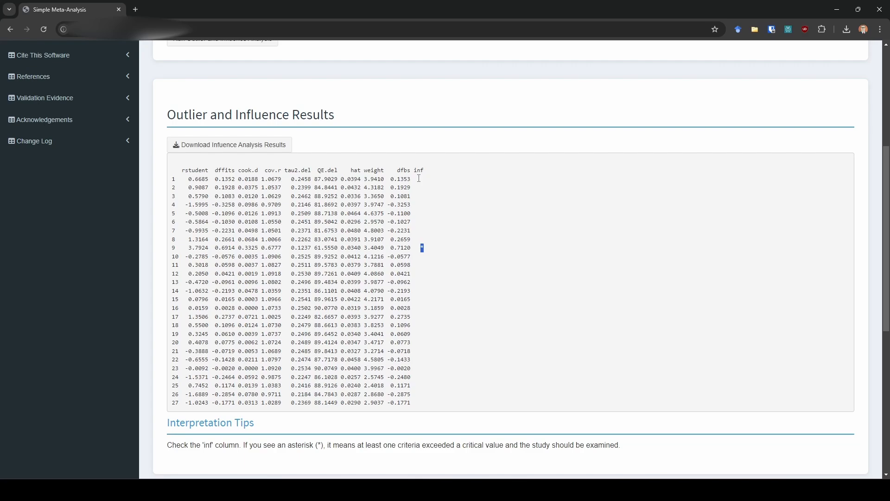
click(424, 249)
drag(420, 248, 191, 249)
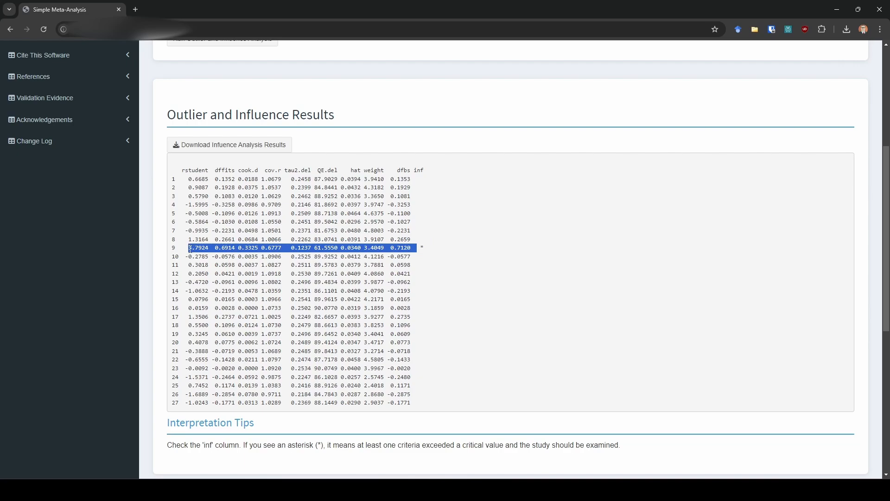
click(325, 249)
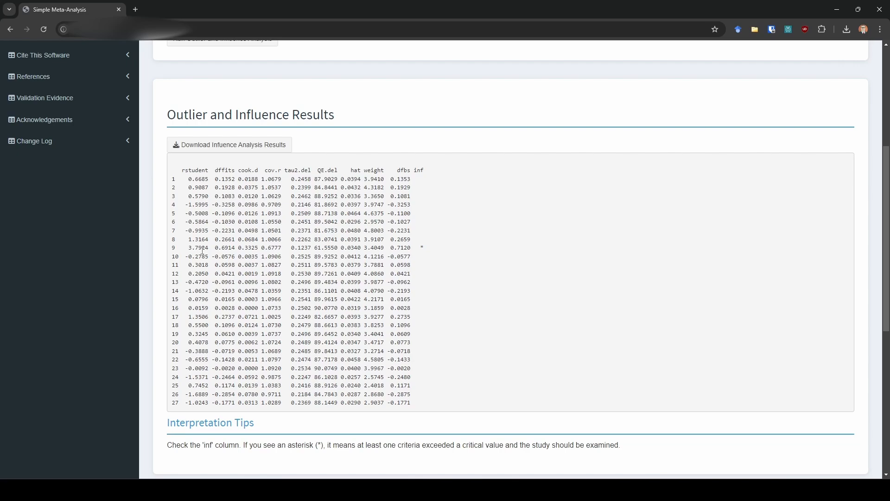
drag(198, 248, 404, 248)
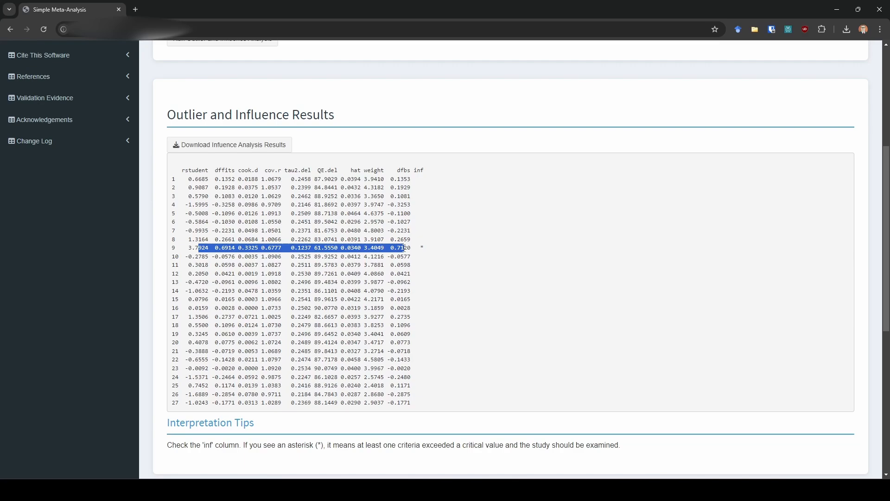
click(383, 250)
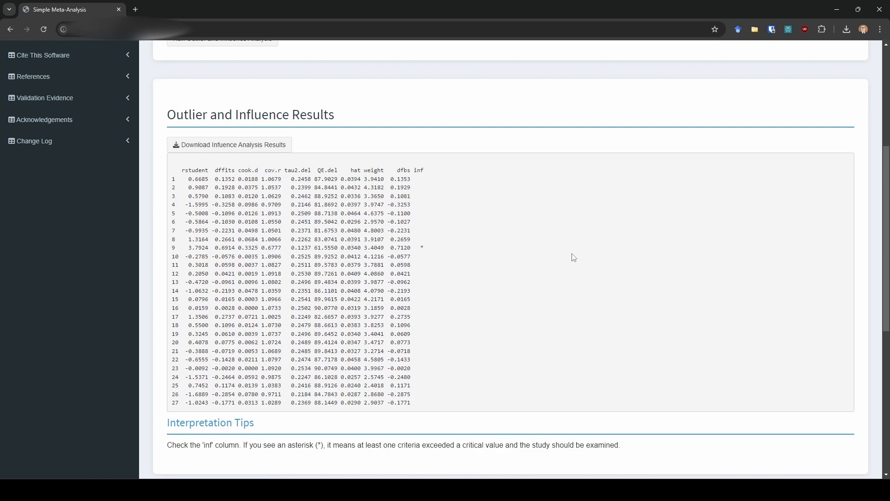
scroll(573, 256, down, 4)
scroll(563, 278, up, 3)
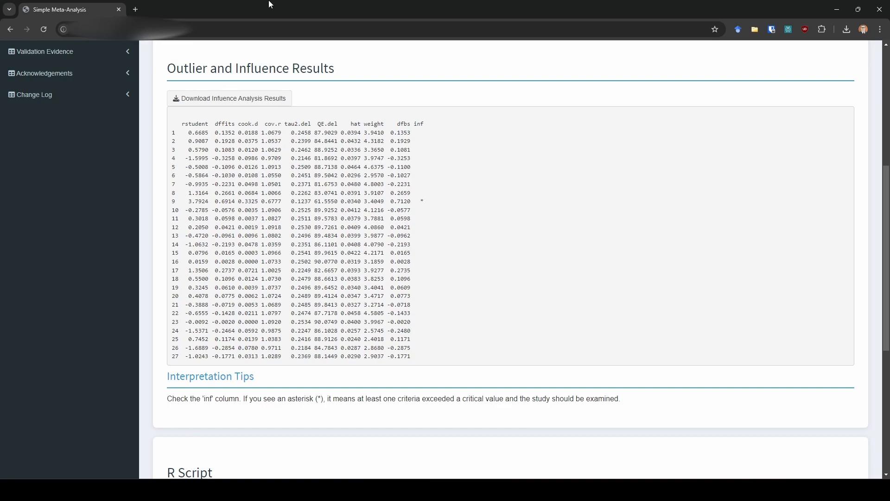
Download the influence analysis results and review the R script for the analysis
click(206, 100)
scroll(533, 192, down, 6)
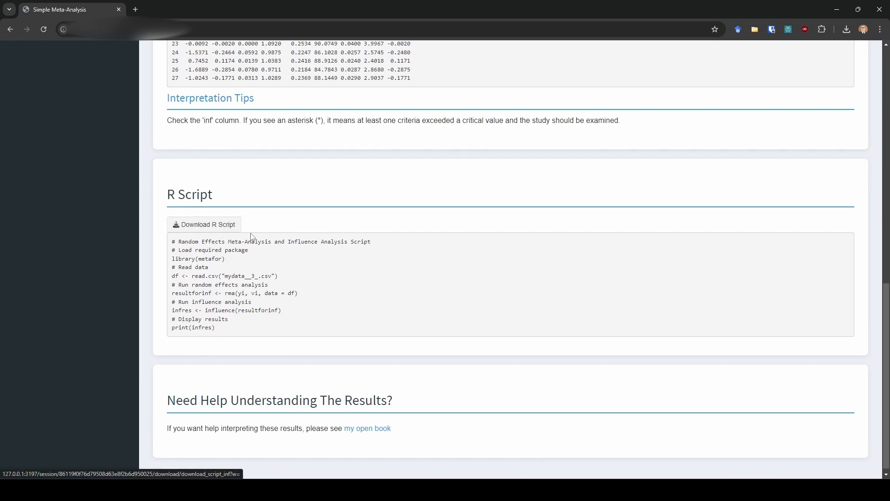
scroll(374, 300, up, 6)
scroll(374, 301, up, 6)
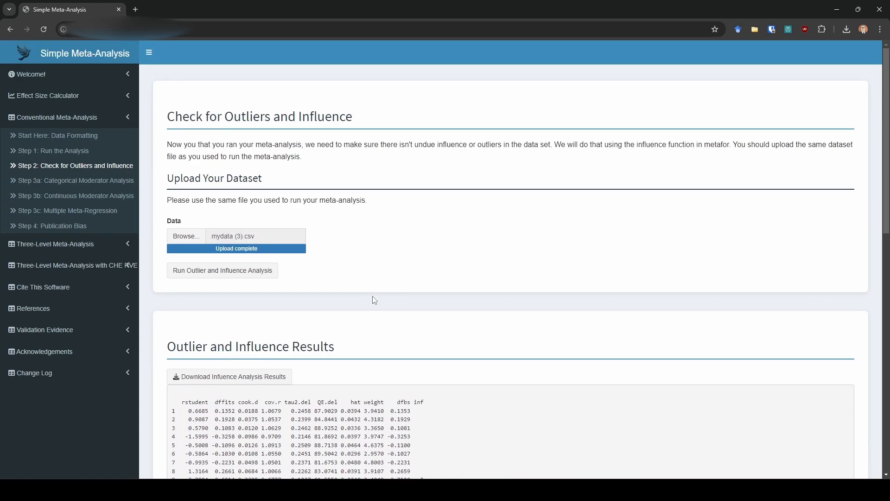
Upload mydata (3).csv for Step 3a: Categorical Moderator Analysis
click(115, 185)
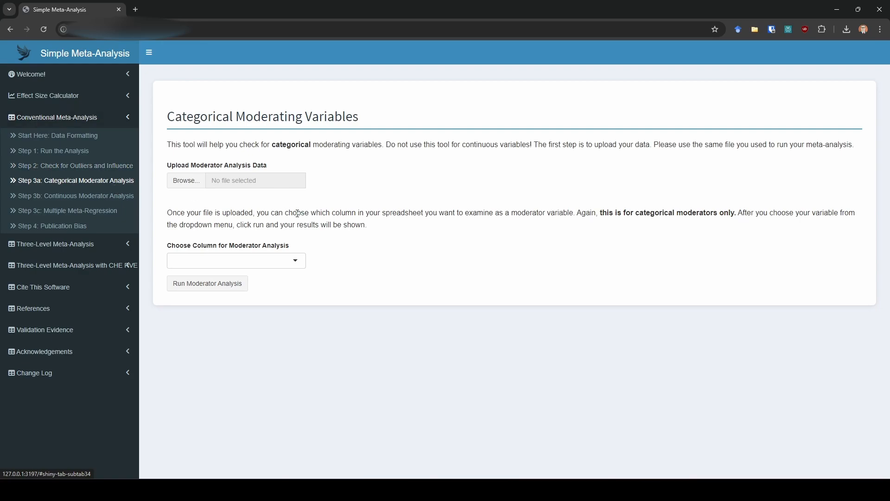
click(182, 185)
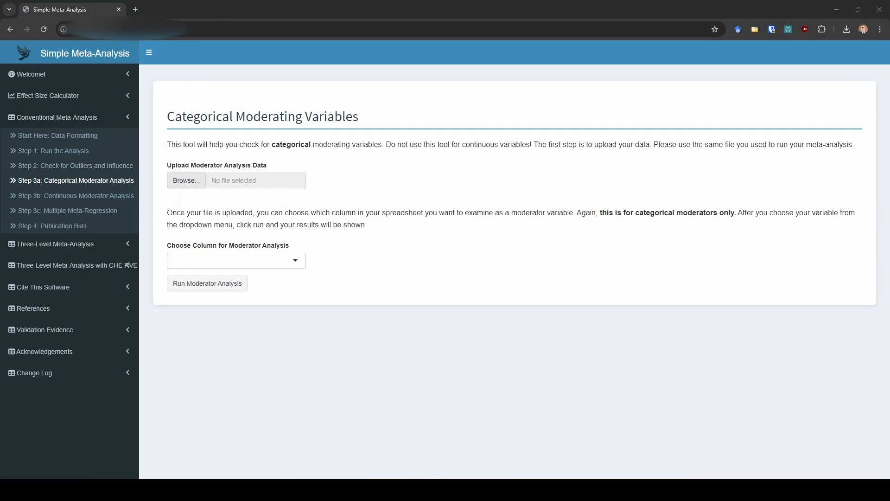
key(Return)
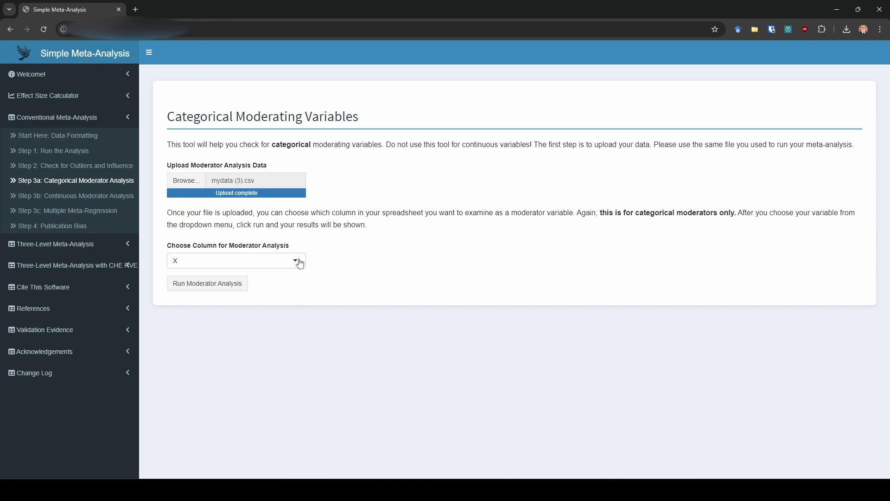
Choose the graderange column as the categorical moderator and run the moderator analysis
click(298, 263)
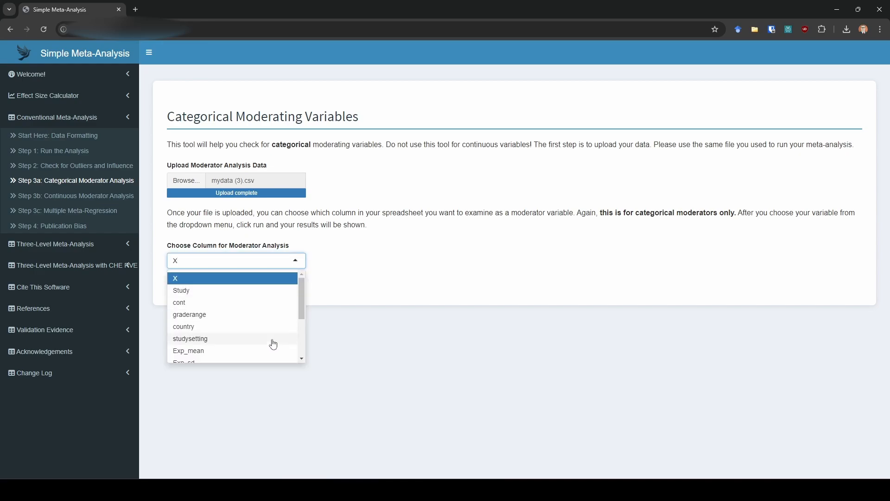
scroll(271, 344, down, 3)
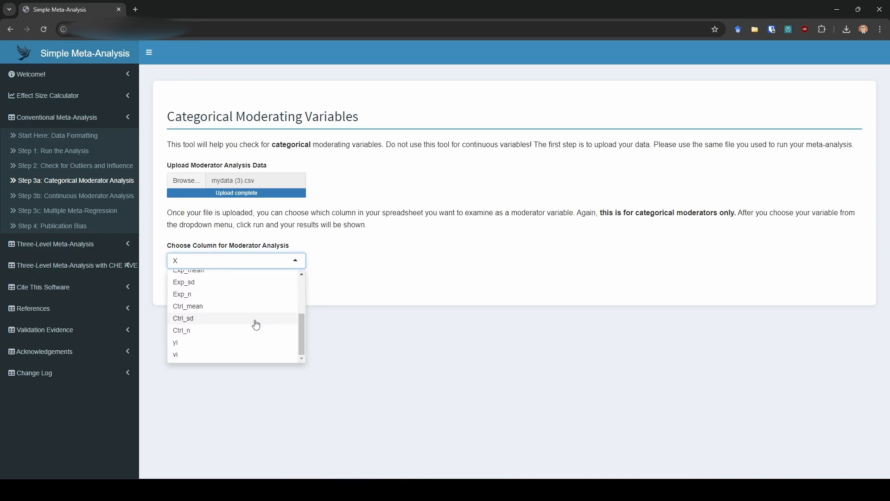
scroll(256, 325, up, 4)
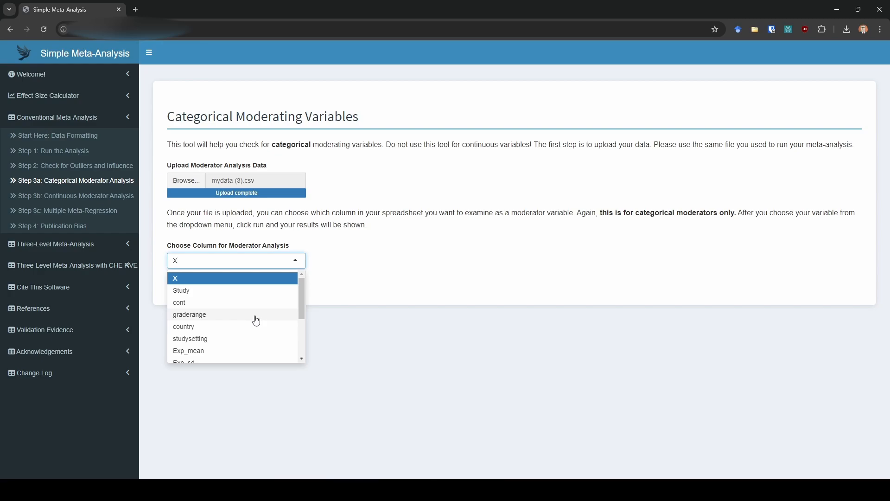
click(257, 321)
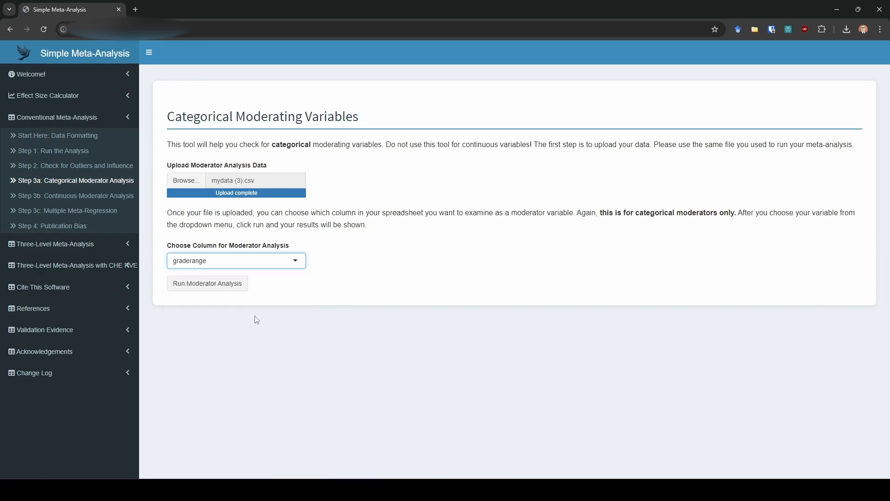
click(231, 285)
Examine the graderange model results, comparing the p-values under Test_of_Moderator and Residual_Heterogeneity and the individual grade levels
scroll(691, 302, down, 4)
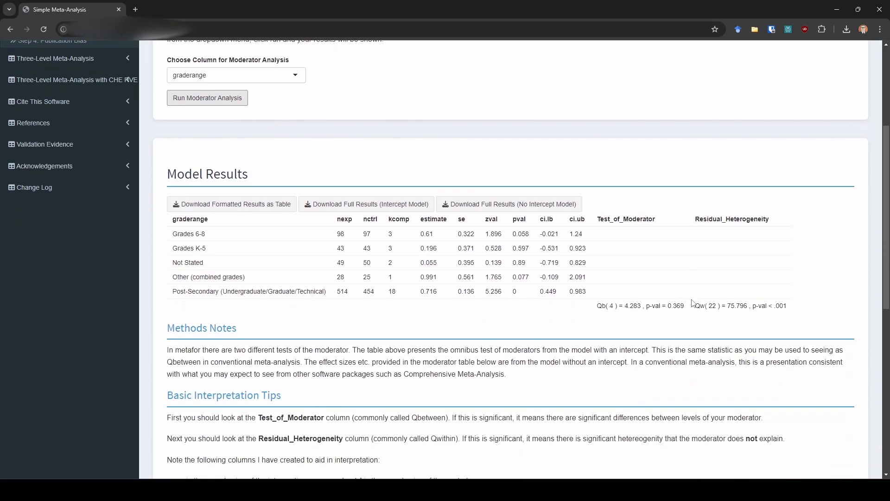
scroll(691, 302, down, 1)
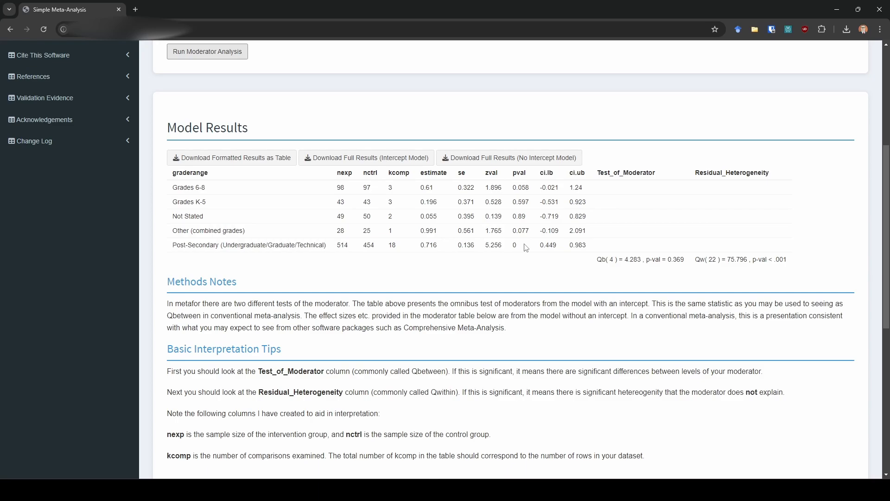
drag(605, 173, 642, 172)
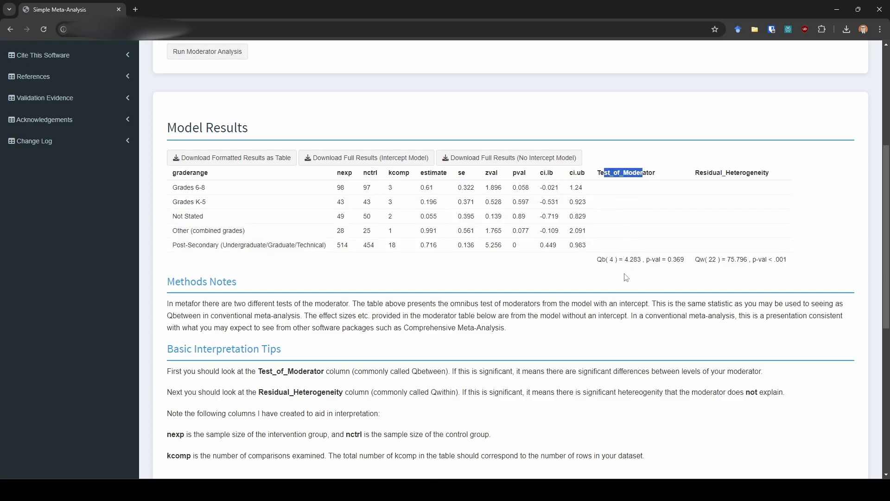
drag(618, 259, 691, 264)
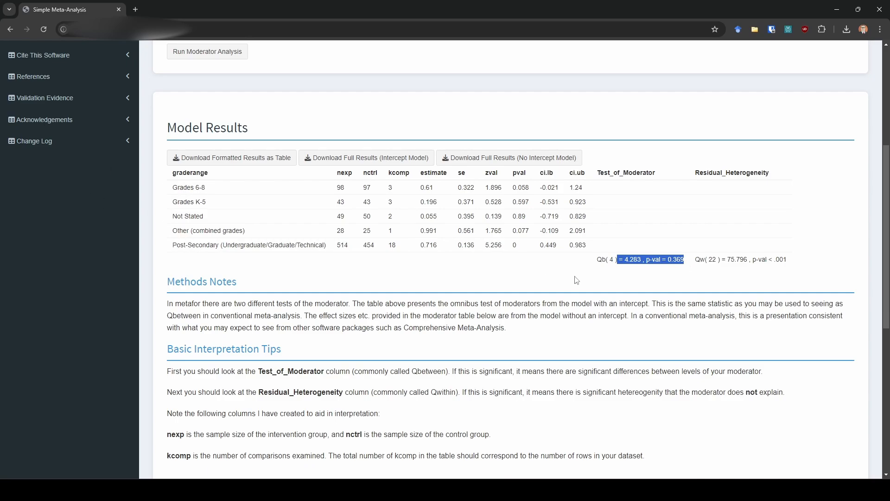
click(564, 286)
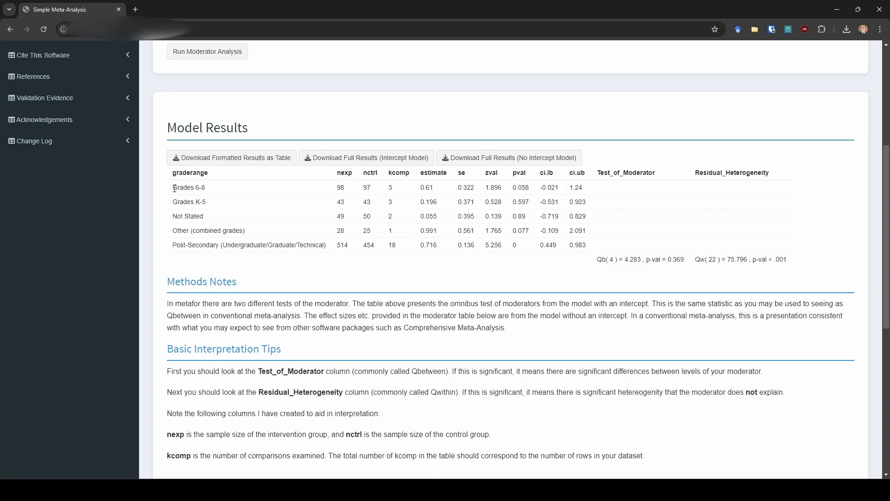
drag(175, 187, 225, 191)
click(229, 192)
drag(753, 260, 788, 263)
drag(685, 259, 646, 258)
drag(797, 261, 756, 260)
Review the interpretation tips and the R script for graderange, checking the data file name and the moderator variable
scroll(663, 329, down, 2)
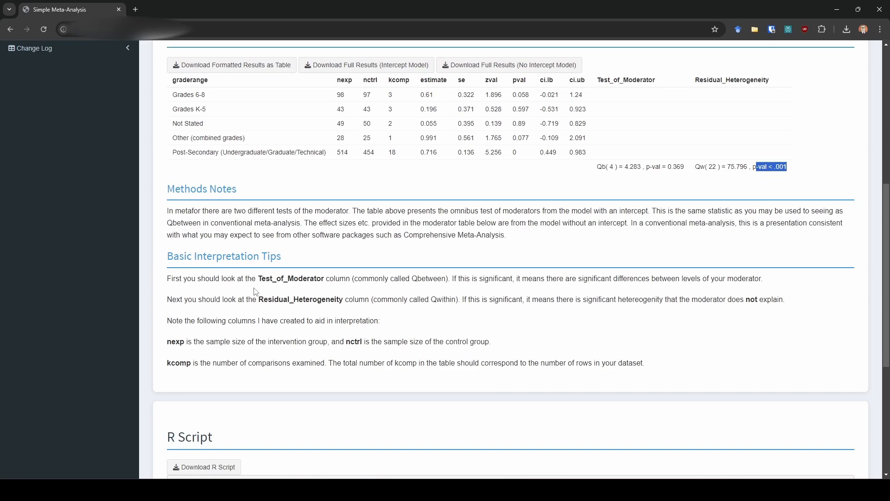
scroll(259, 294, down, 3)
scroll(258, 294, down, 2)
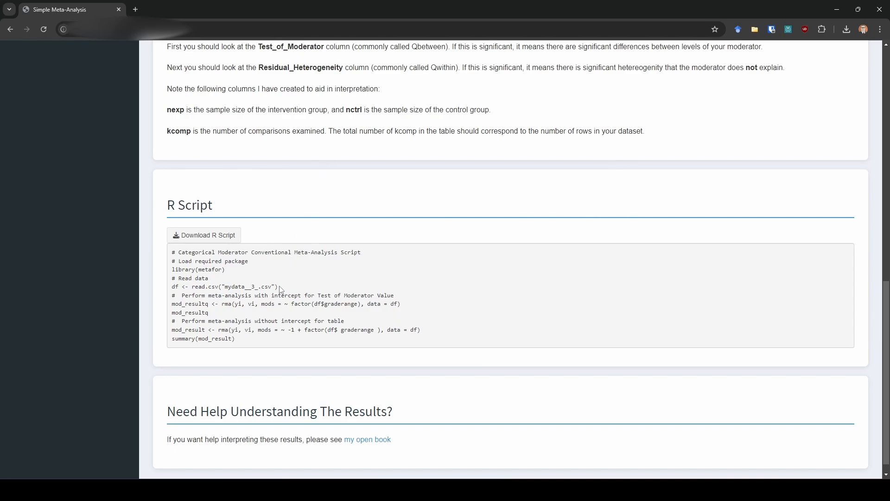
drag(274, 286, 225, 287)
drag(324, 304, 362, 306)
click(391, 299)
Change the categorical moderator column to studysetting and rerun the moderator analysis
scroll(451, 299, up, 9)
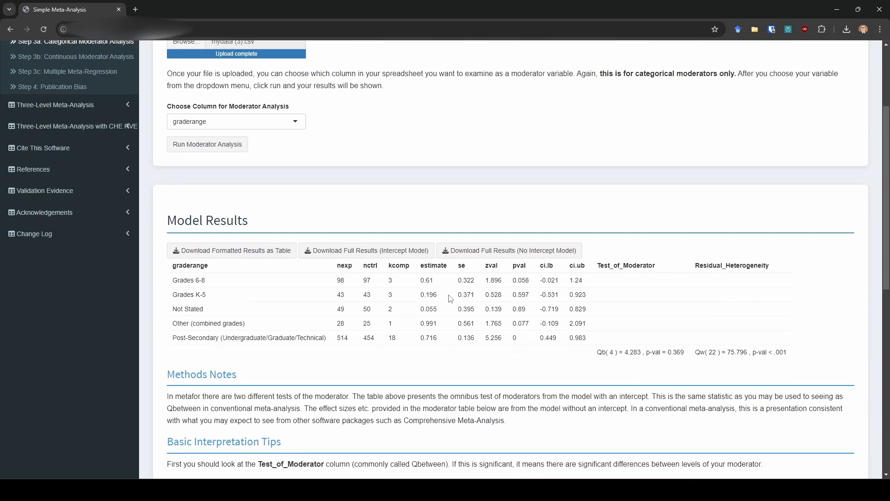
scroll(450, 299, up, 2)
click(283, 218)
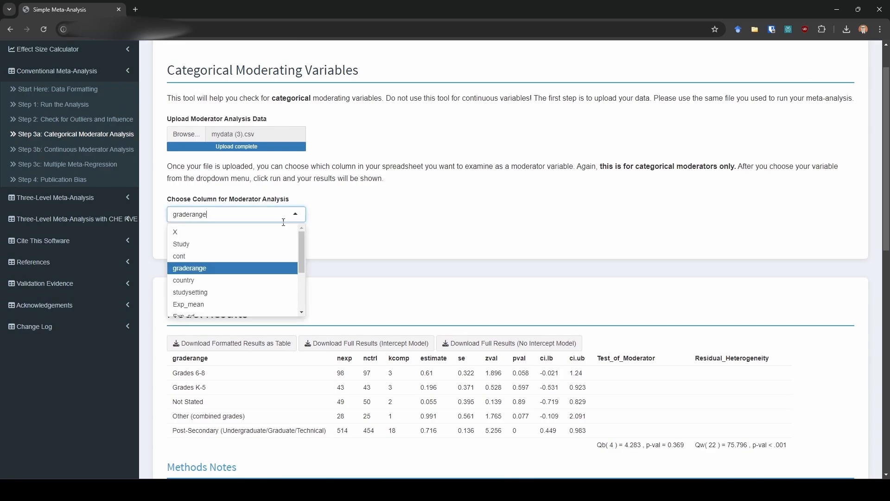
click(265, 292)
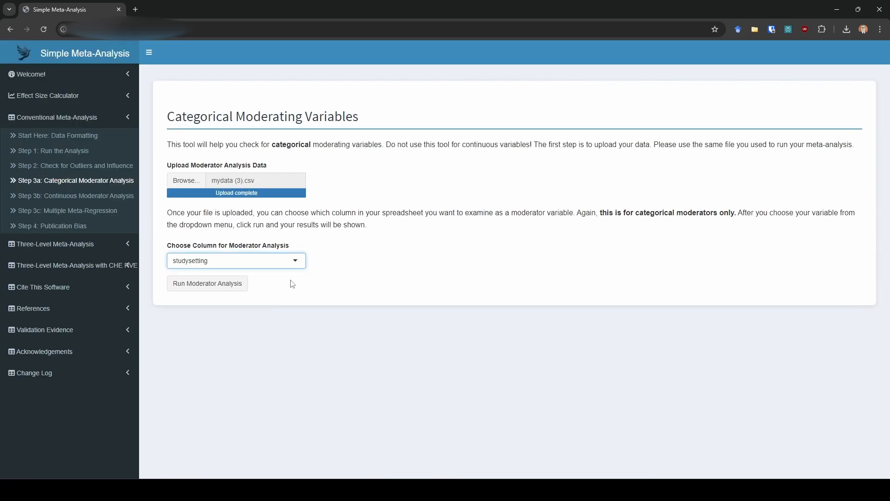
click(241, 285)
Examine the studysetting model results and check the moderator variable in the R script
scroll(232, 273, down, 4)
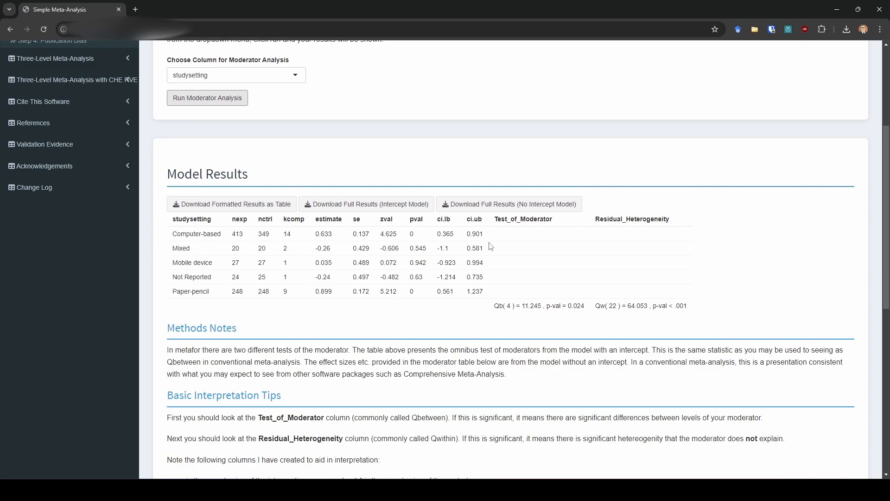
scroll(557, 258, down, 3)
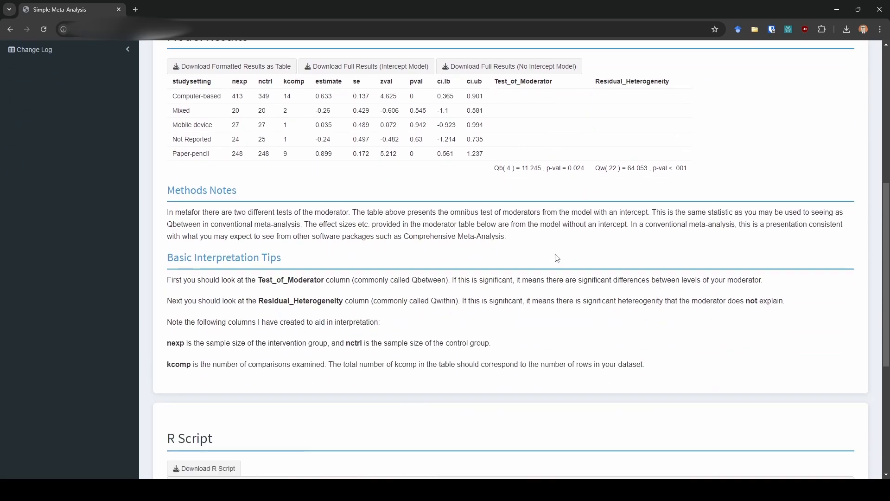
scroll(557, 258, down, 4)
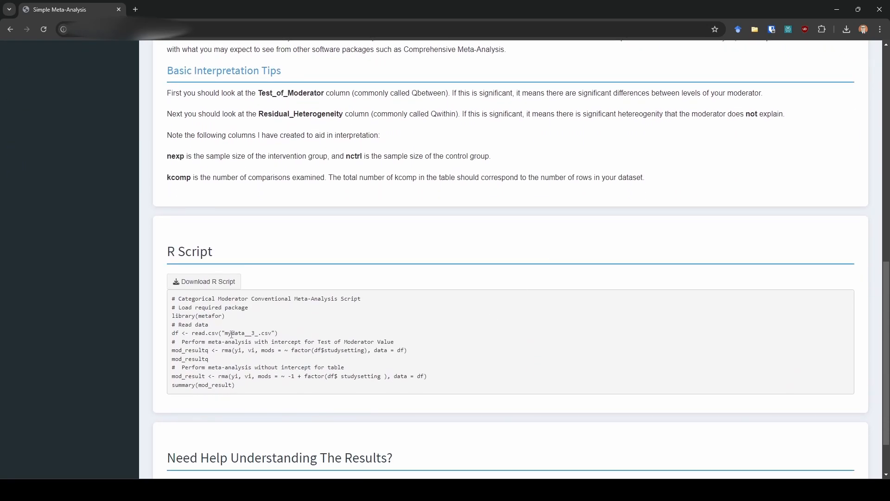
drag(323, 350, 366, 348)
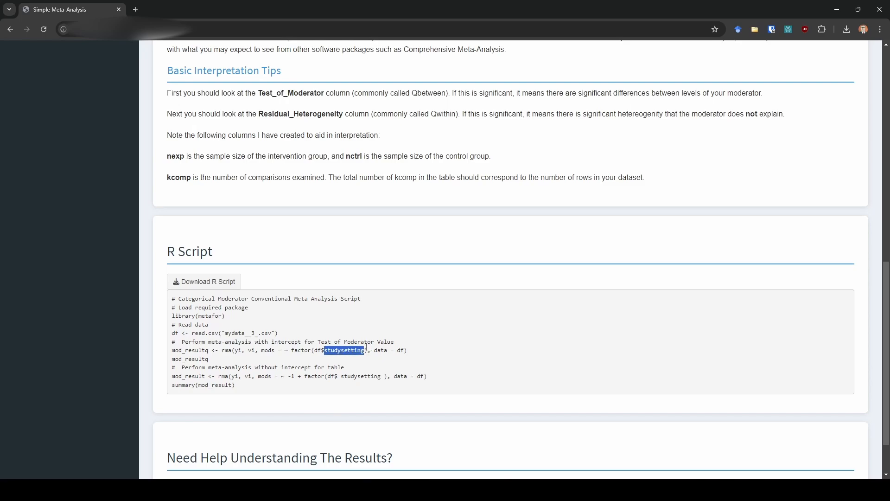
click(364, 376)
Upload mydata (3).csv for Step 3b: Continuous Moderator Analysis
scroll(293, 348, up, 10)
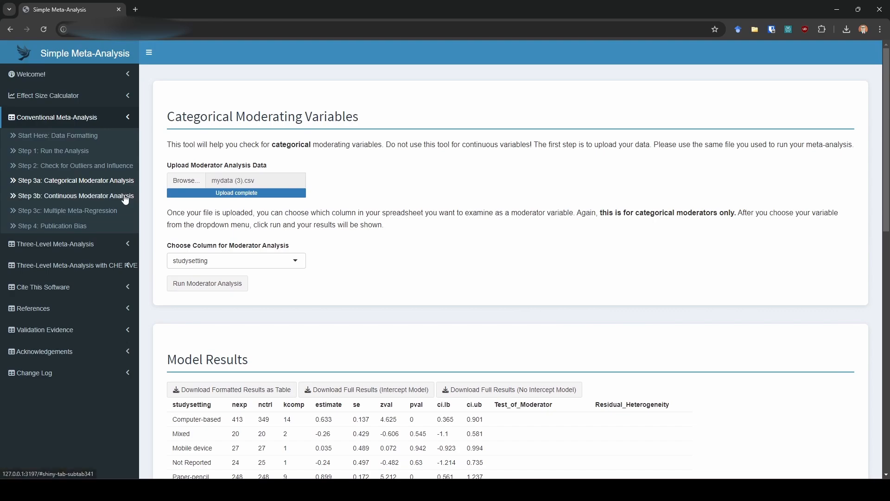
click(125, 200)
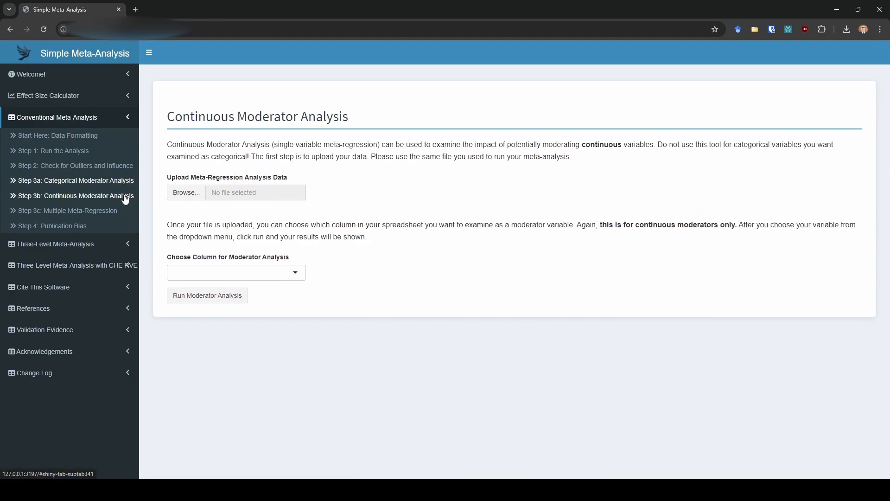
click(184, 194)
key(Return)
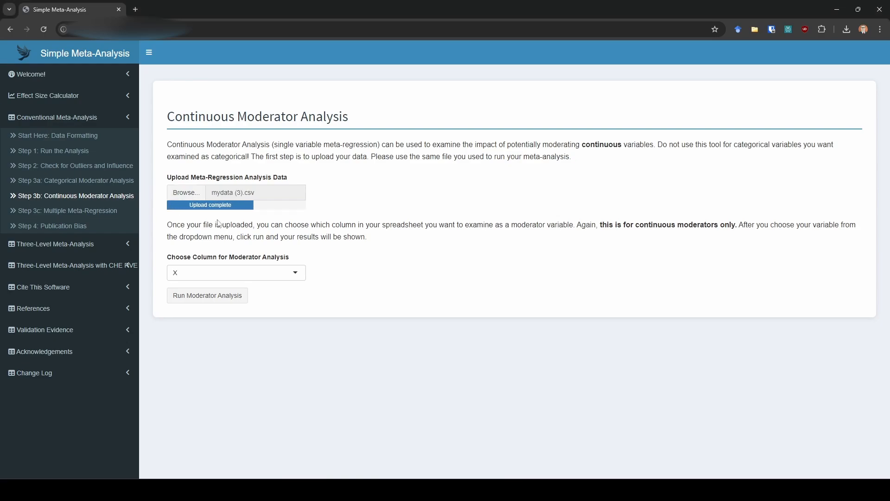
Choose the cont column as the continuous moderator and run the moderator analysis
click(217, 274)
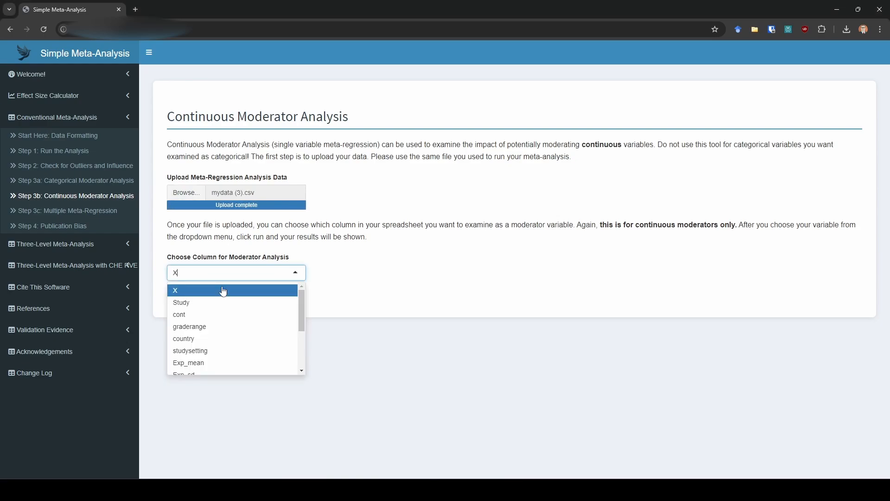
click(231, 315)
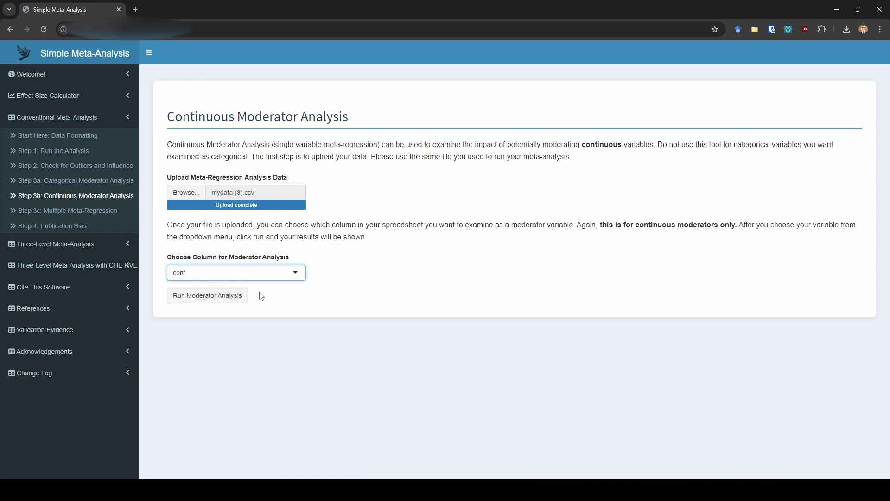
click(239, 295)
Examine the Test_of_Moderator and Residual_Heterogeneity p-values for cont and review the R script for the continuous moderator analysis
scroll(239, 294, down, 4)
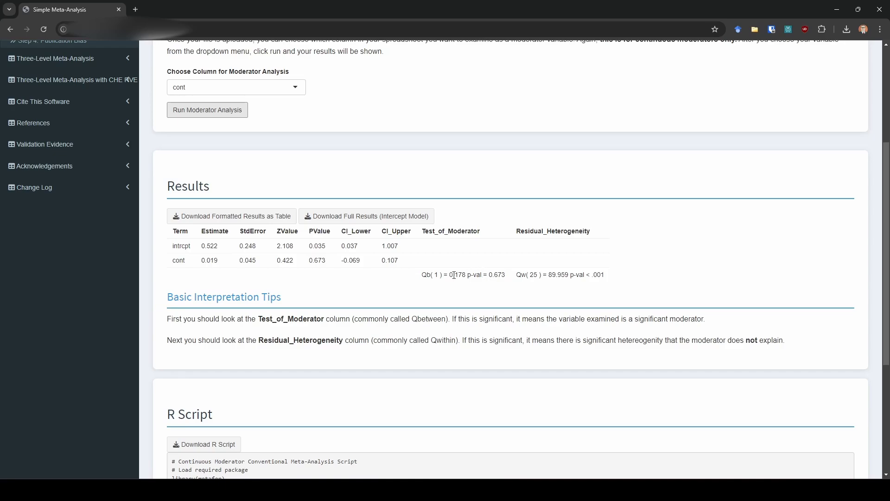
drag(455, 275, 509, 279)
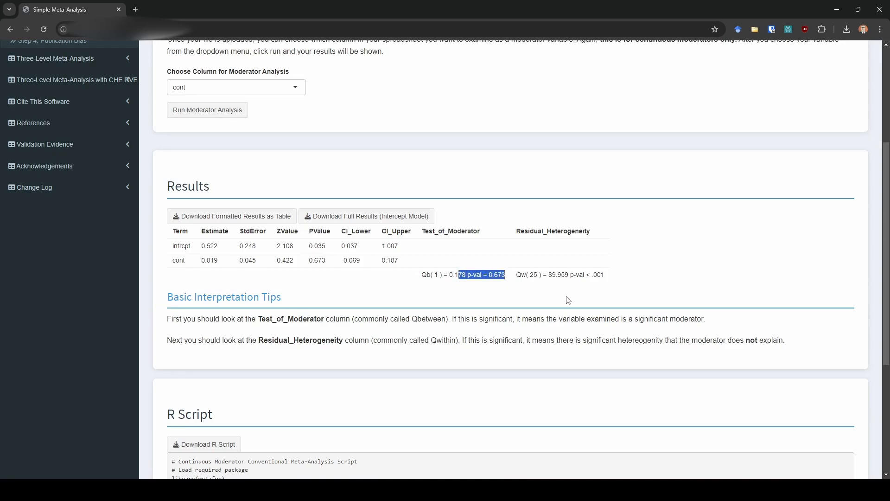
click(583, 277)
drag(582, 276, 609, 279)
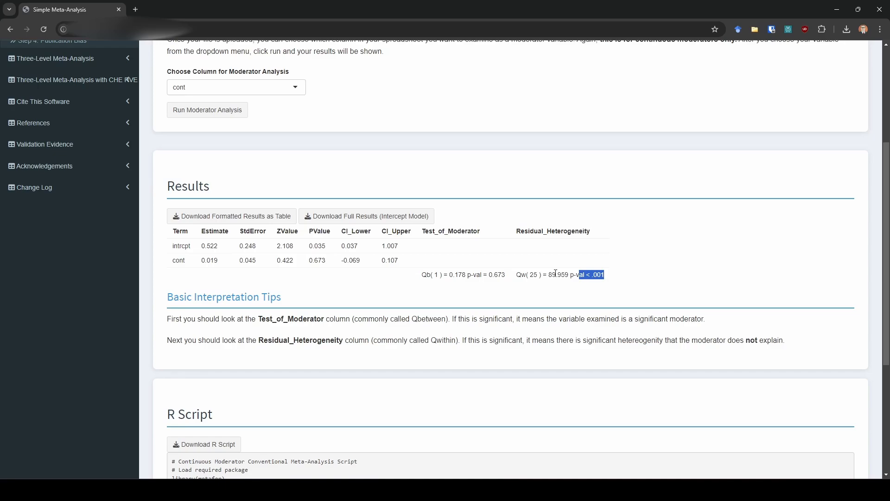
drag(508, 279, 465, 275)
drag(577, 275, 609, 278)
scroll(583, 268, down, 4)
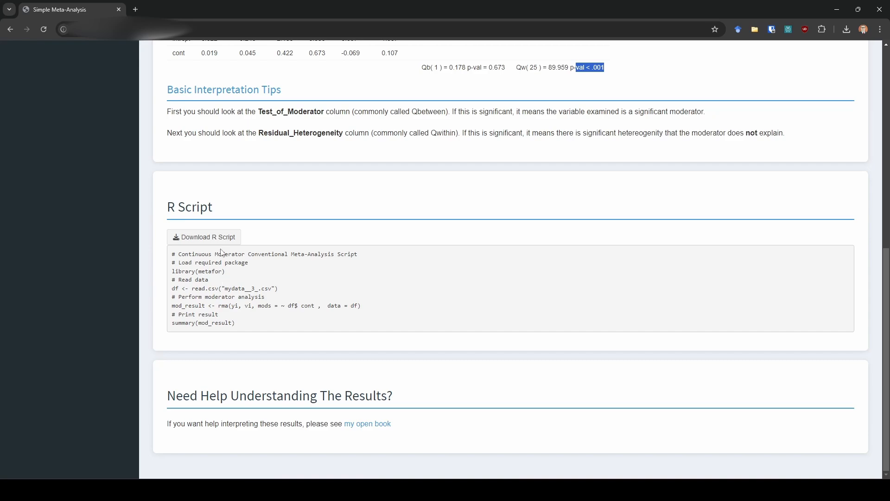
scroll(374, 246, up, 4)
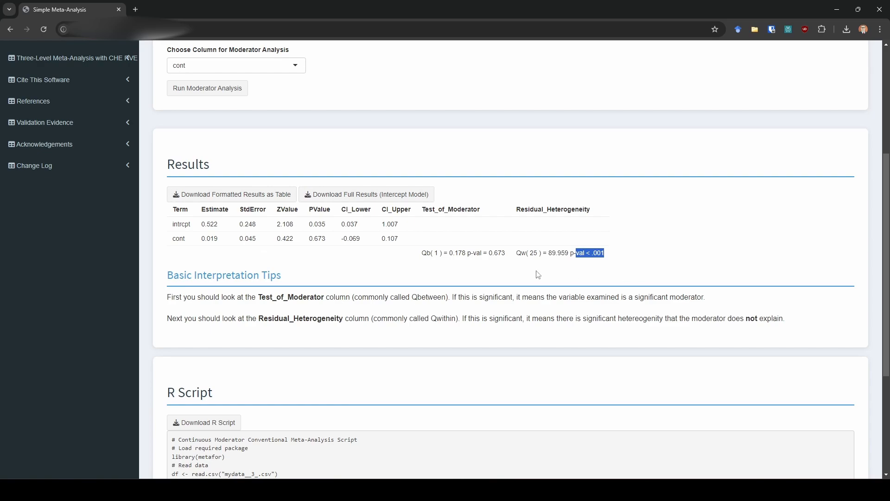
Upload mydata (3).csv for Step 3c: Multiple Meta-Regression
scroll(278, 285, up, 5)
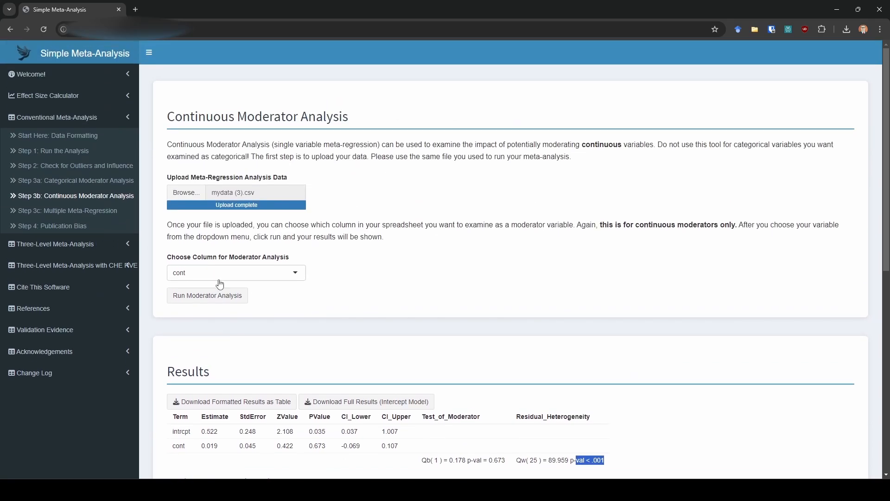
click(109, 211)
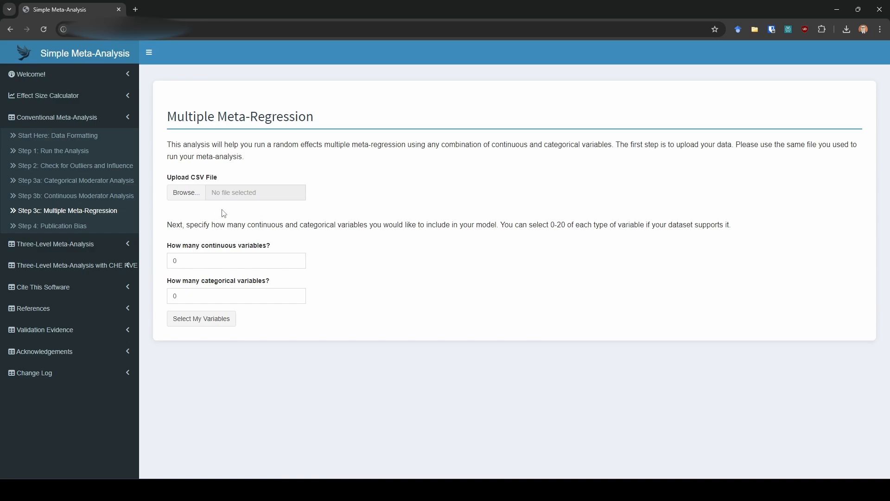
click(187, 197)
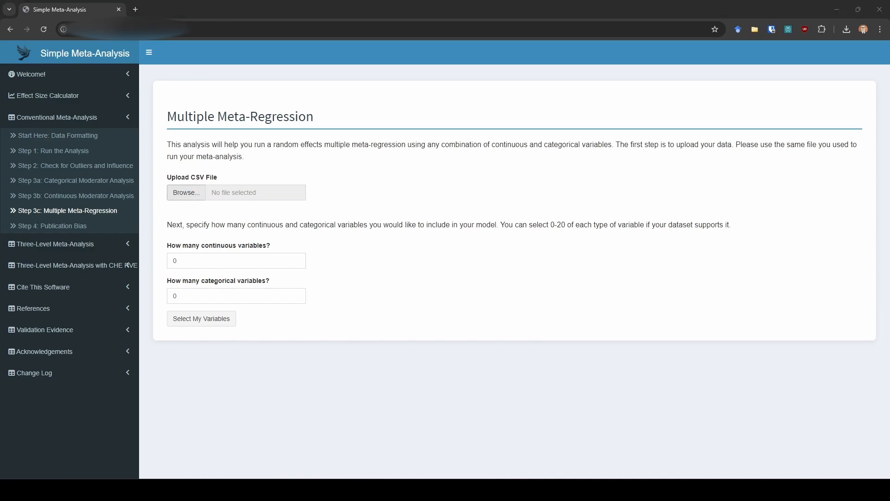
double_click(28, 280)
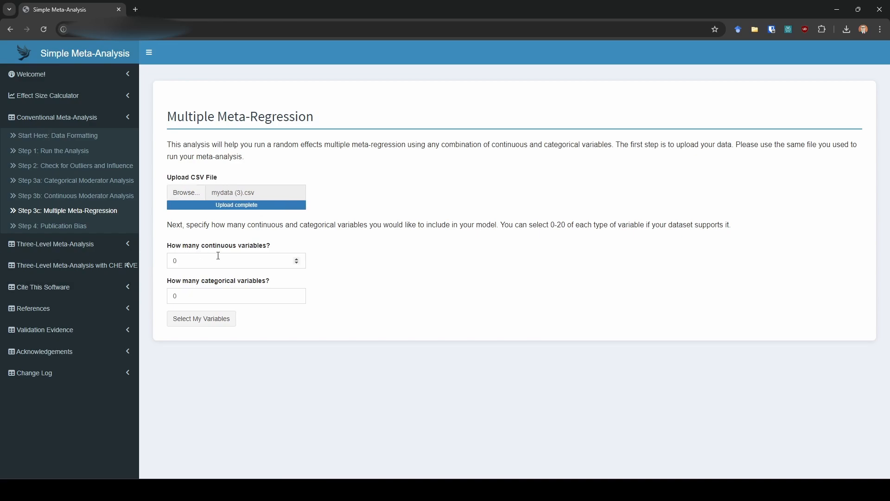
Set the meta-regression to 1 continuous and 2 categorical variables and bring up their variable selectors
click(296, 258)
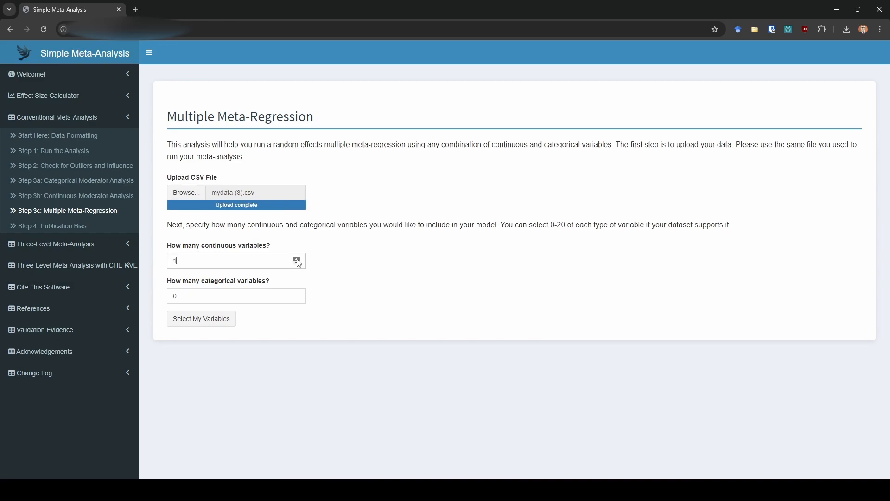
click(297, 294)
click(297, 294)
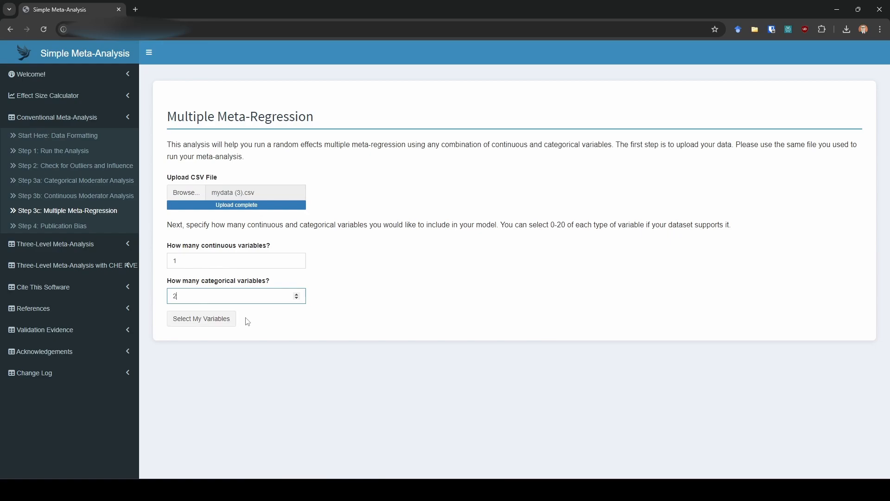
click(233, 318)
Choose cont as the continuous variable and graderange and studysetting as the categorical variables, and run the multiple meta-regression
scroll(433, 298, down, 2)
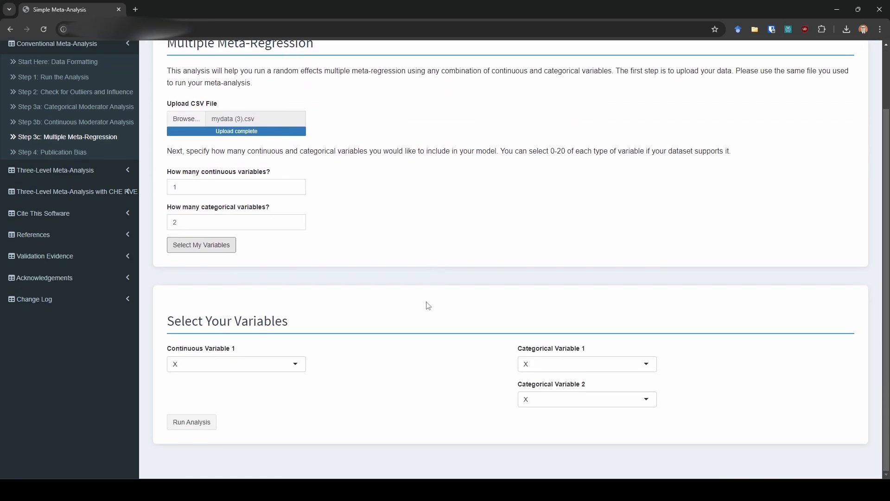
click(285, 365)
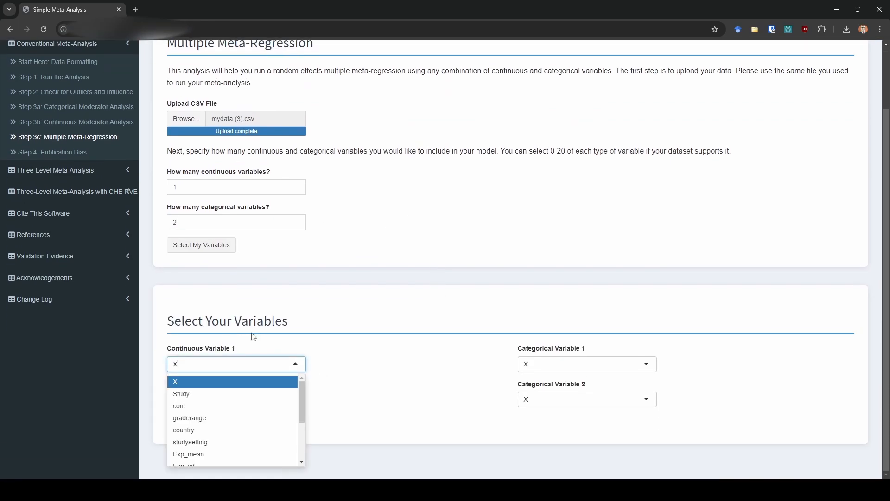
click(195, 406)
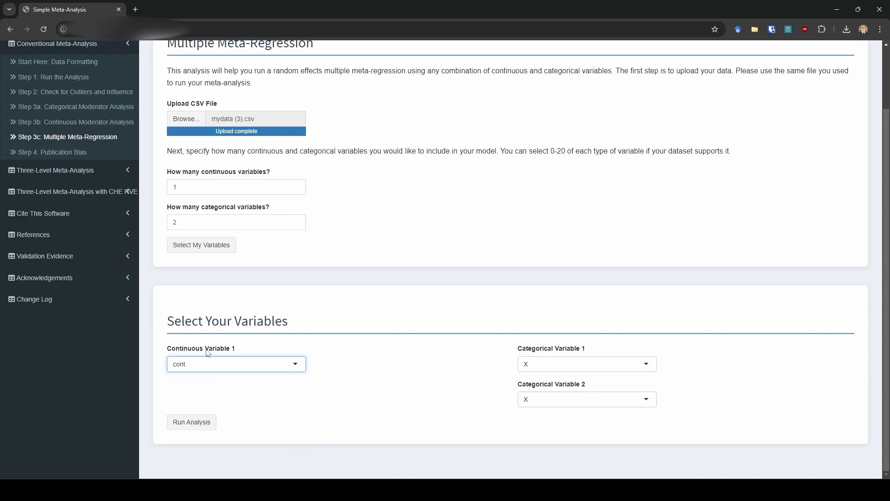
click(566, 368)
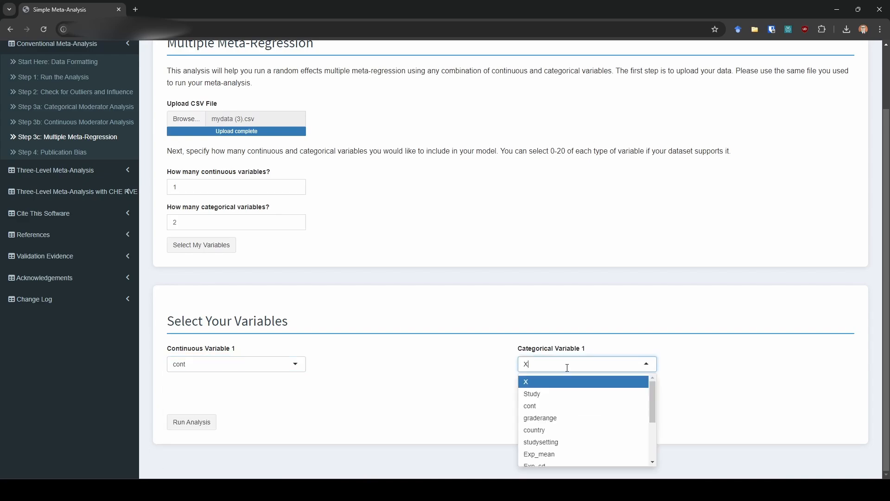
click(570, 418)
click(581, 396)
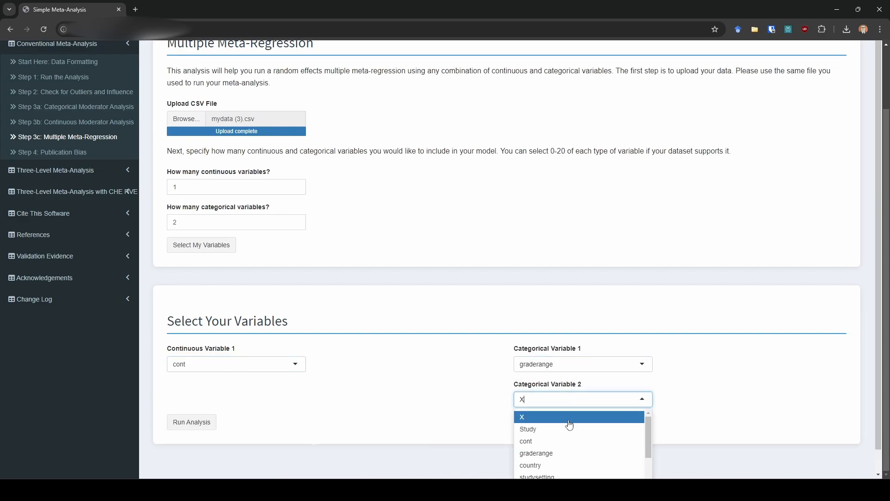
click(557, 475)
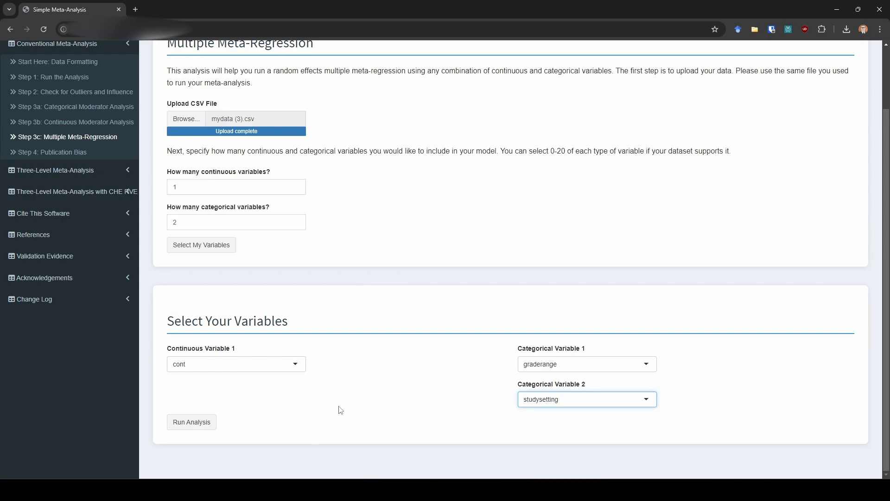
click(198, 421)
Examine the meta-regression's Test of Moderators and Test for Residual Heterogeneity, including their p-values
scroll(449, 300, down, 9)
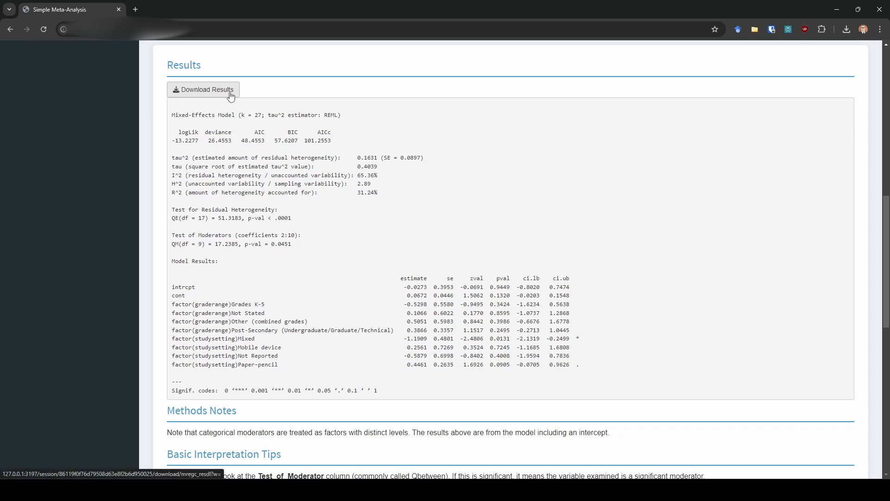
drag(188, 114, 221, 115)
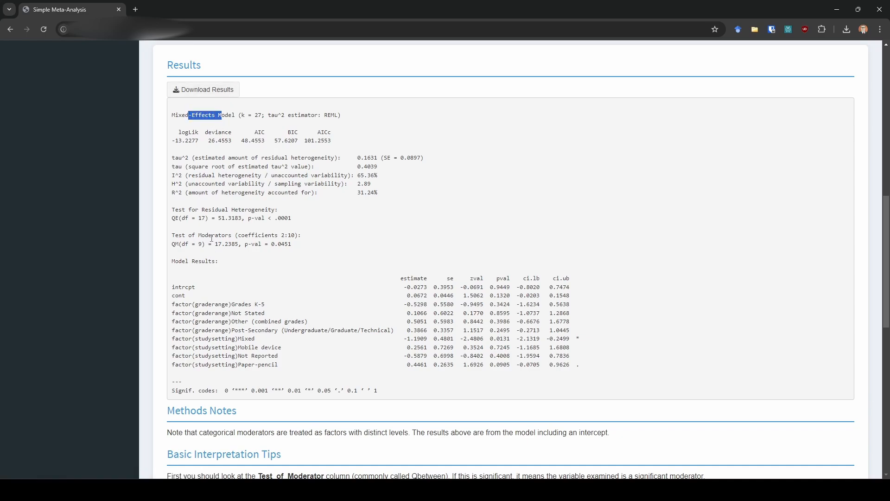
drag(212, 238, 288, 248)
click(217, 209)
drag(216, 209, 288, 230)
click(303, 232)
drag(304, 249, 268, 247)
click(268, 251)
drag(292, 219, 265, 222)
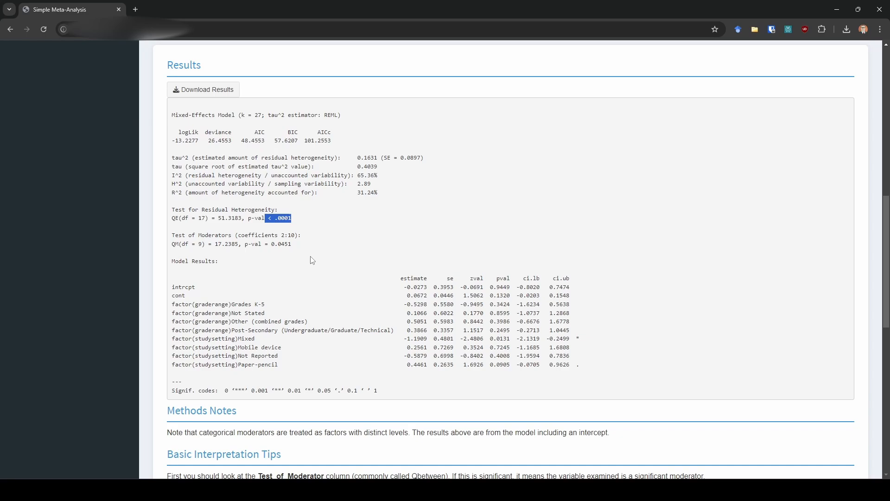
Review the Model Results rows for the intercept, cont, graderange and studysetting, plus the meta-regression R script
scroll(311, 258, down, 2)
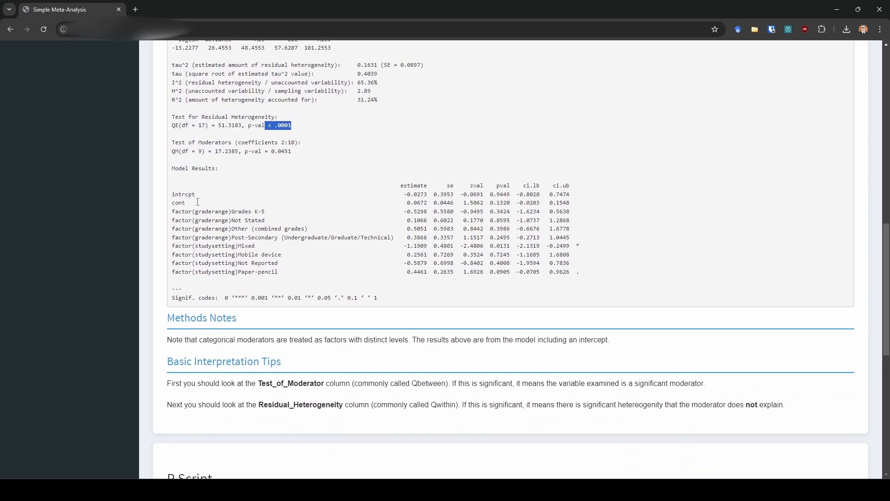
click(187, 195)
click(179, 203)
drag(194, 216, 205, 272)
click(205, 272)
scroll(340, 265, up, 4)
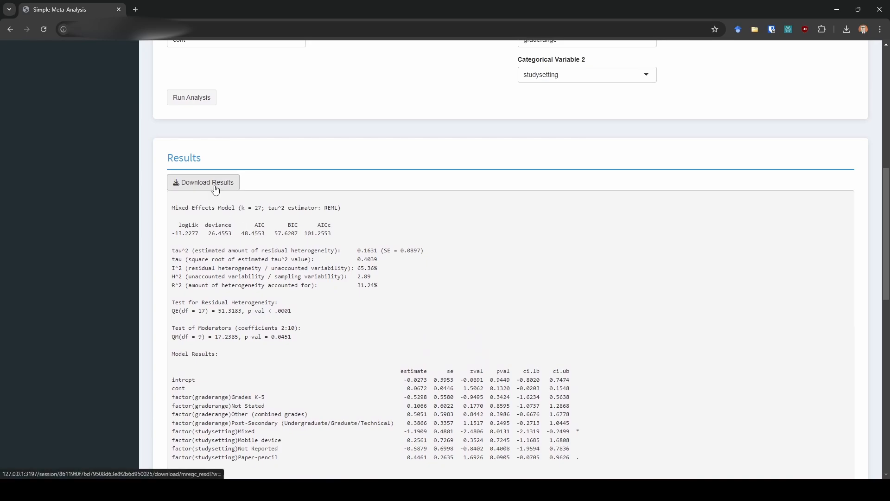
scroll(465, 260, down, 10)
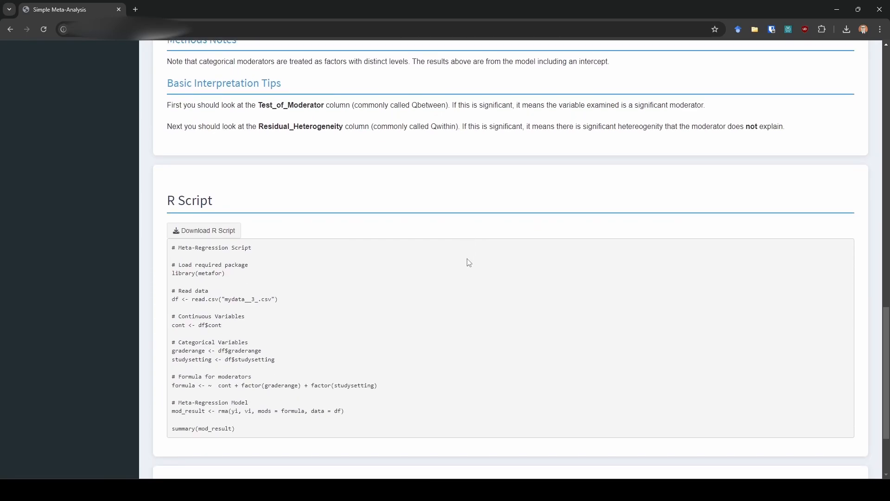
scroll(470, 263, down, 2)
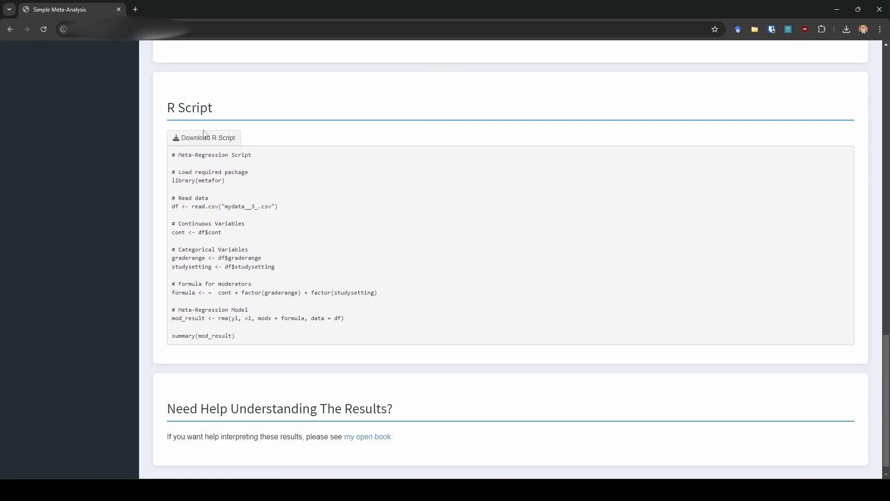
Upload mydata (3).csv for Step 4: Publication Bias and run the publication bias analyses
scroll(360, 306, up, 13)
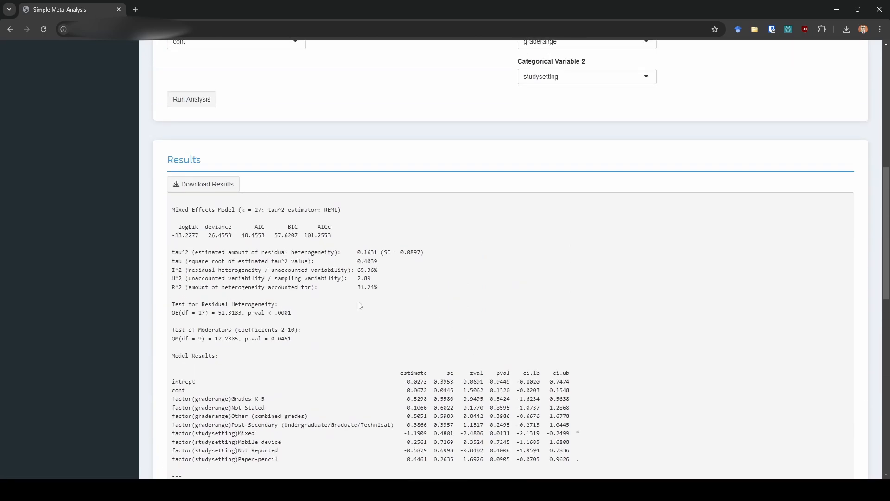
scroll(360, 305, up, 9)
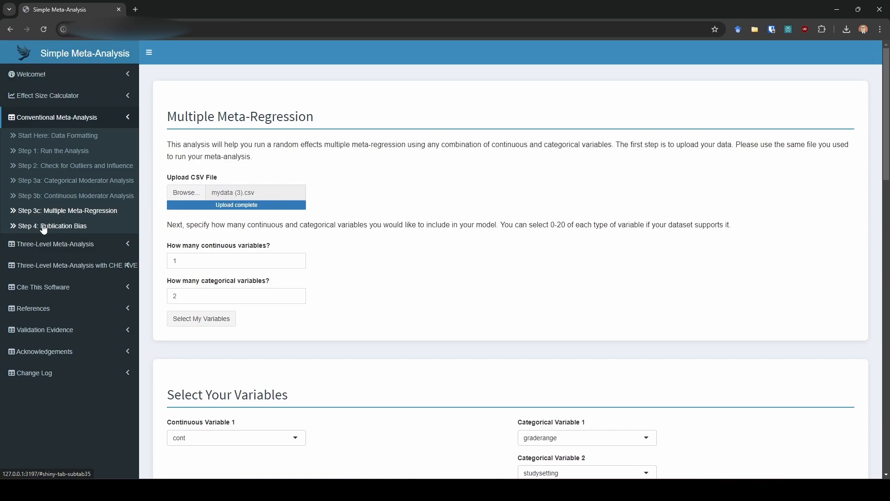
click(44, 227)
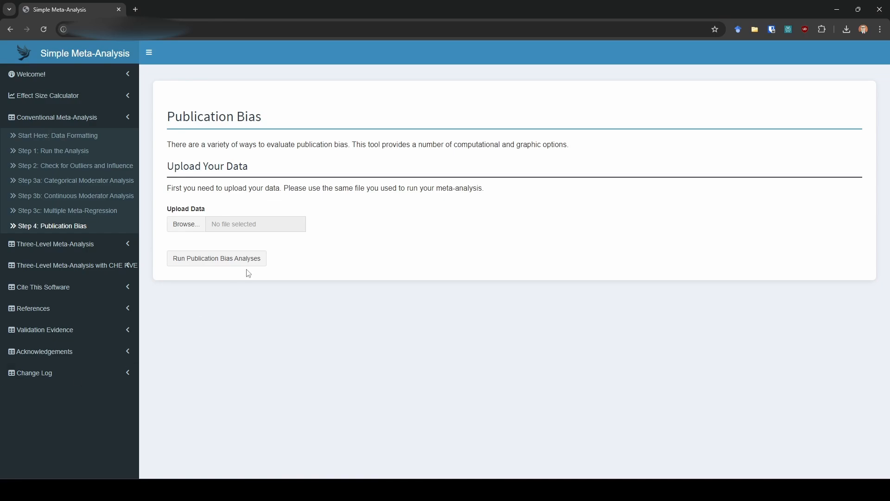
click(202, 230)
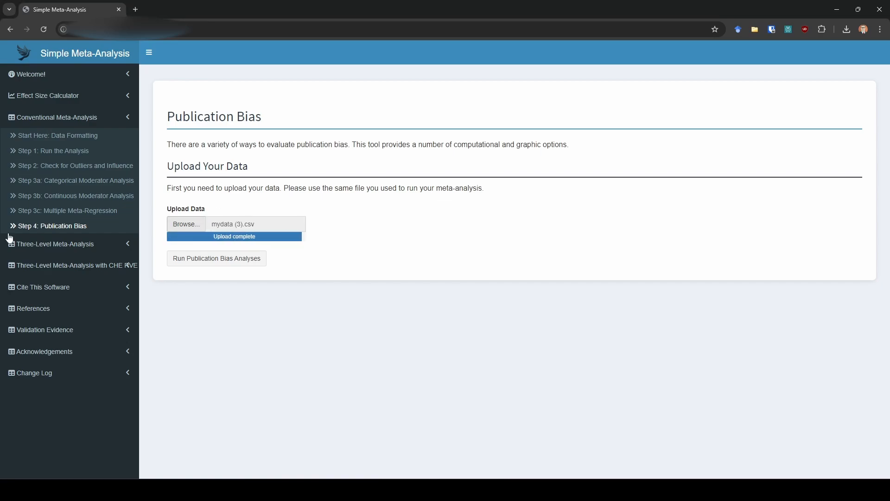
click(227, 264)
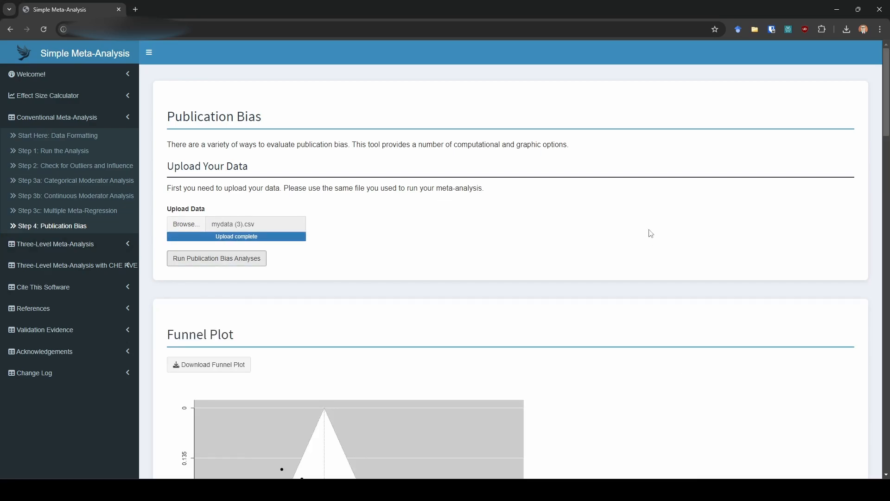
Examine the funnel plot and the Trim and Fill Analysis, checking the estimated number of missing studies and the adjusted effect estimate
scroll(650, 227, down, 5)
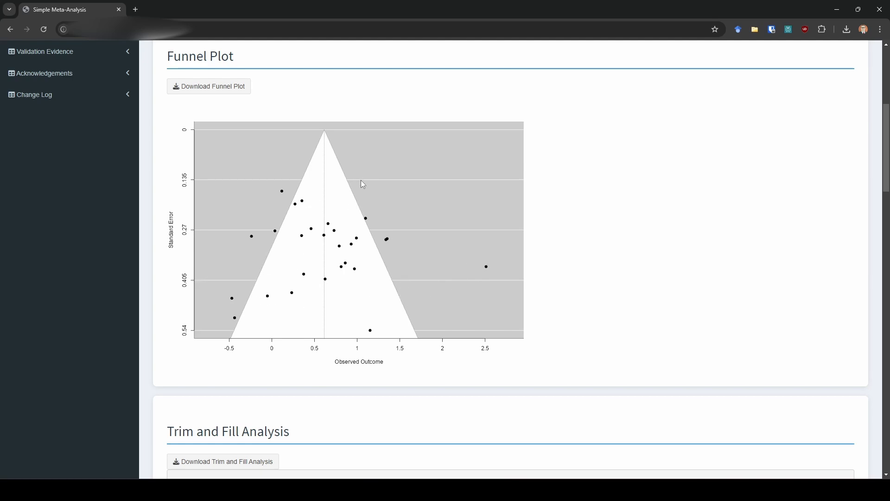
scroll(404, 246, down, 5)
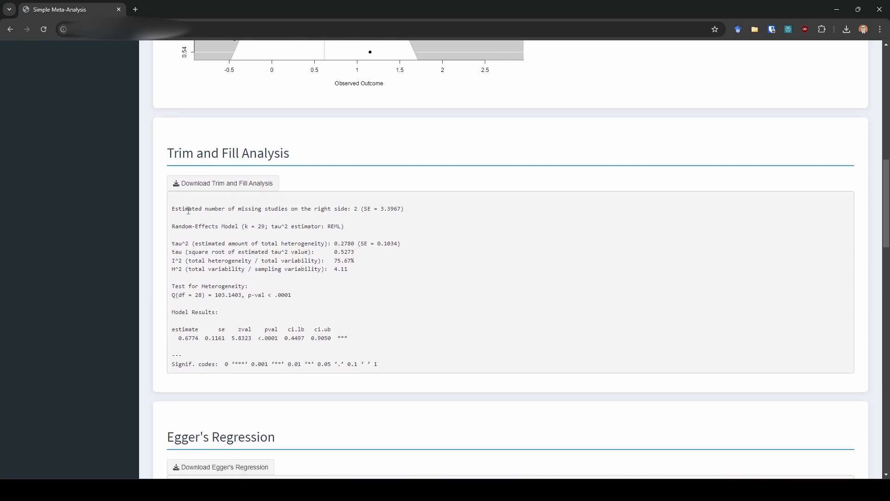
drag(178, 209, 357, 209)
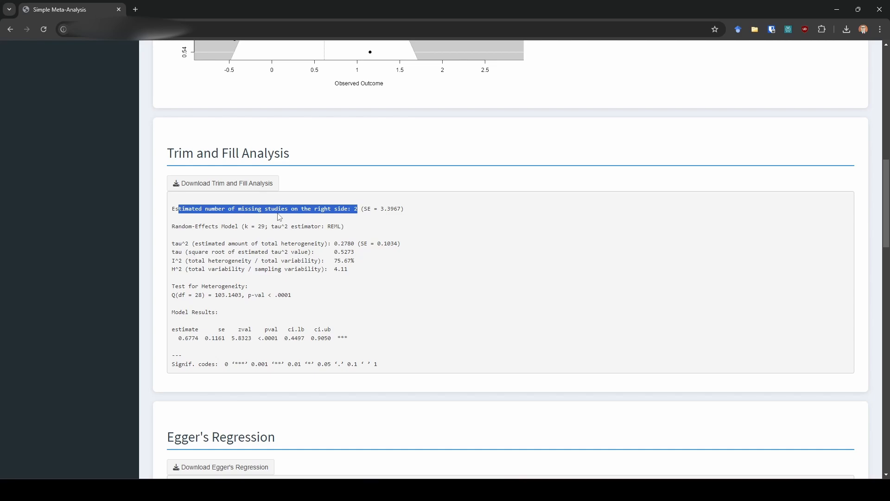
scroll(280, 217, up, 4)
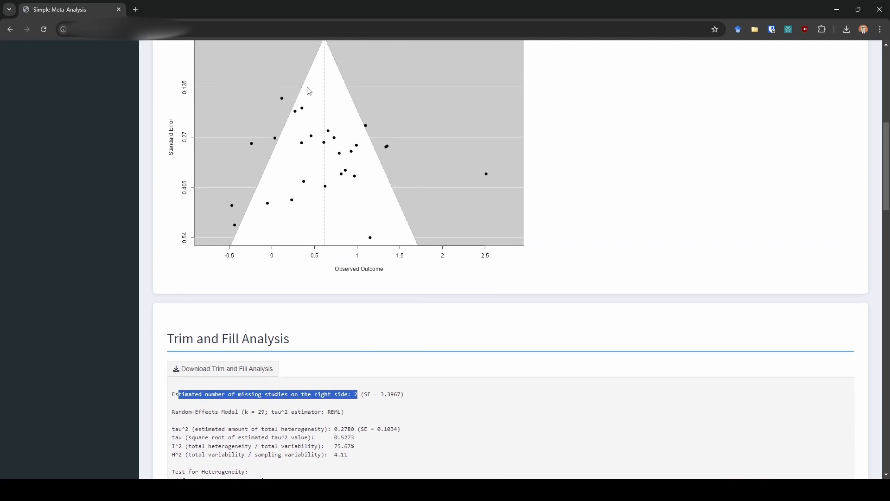
scroll(420, 360, down, 4)
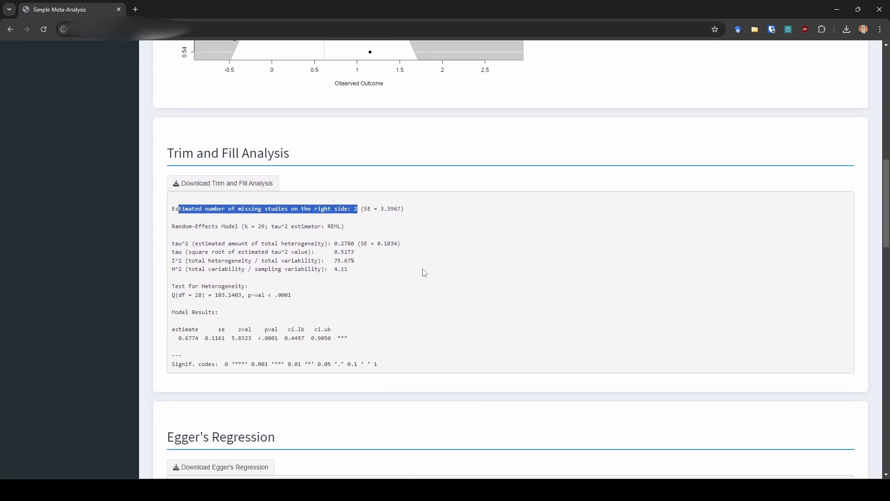
click(411, 270)
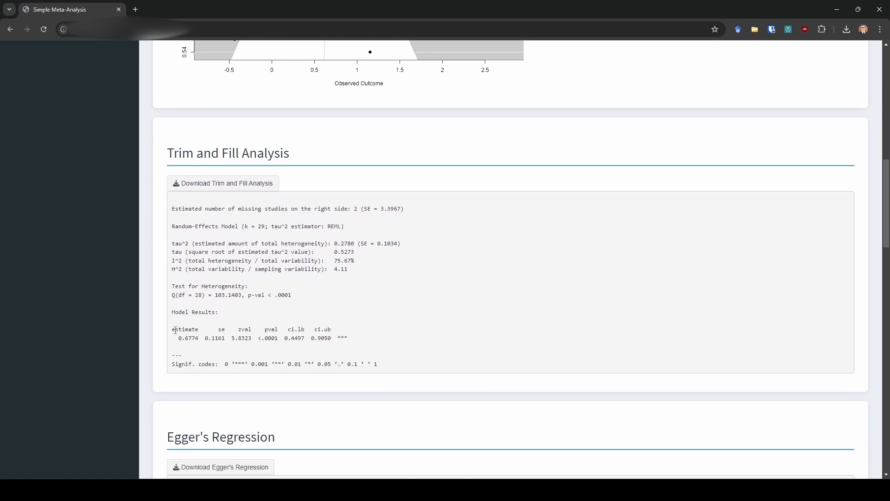
drag(175, 330, 200, 338)
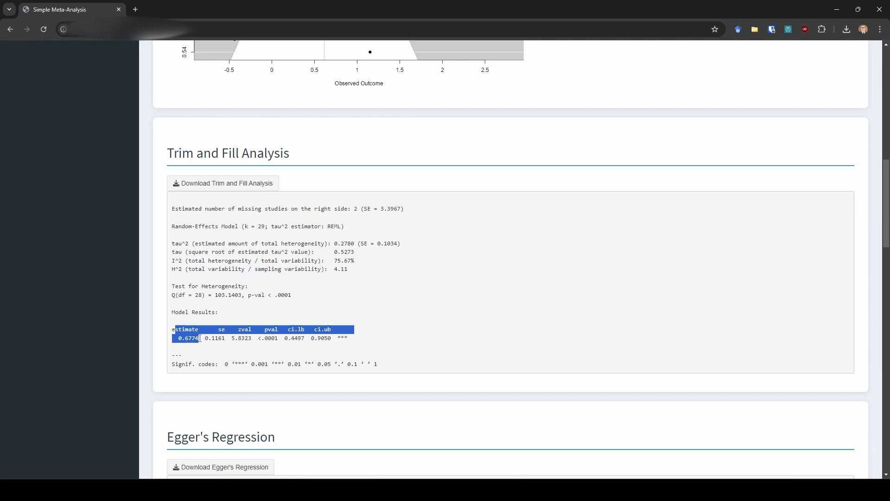
click(200, 338)
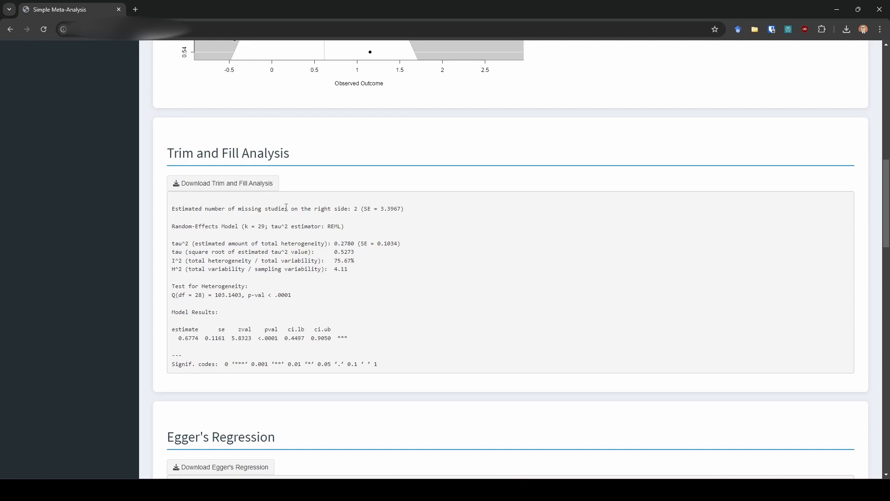
drag(285, 208, 379, 209)
click(374, 243)
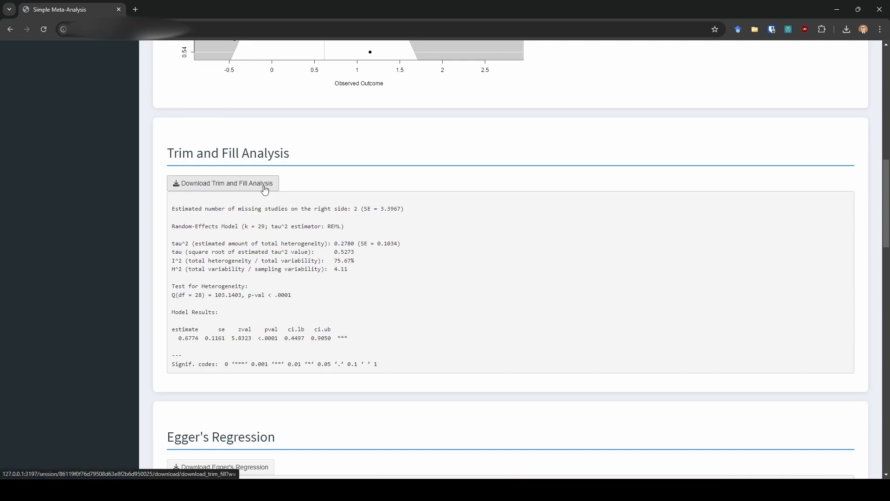
Check the funnel plot asymmetry test and its p-value in the Egger's Regression results
scroll(475, 297, down, 6)
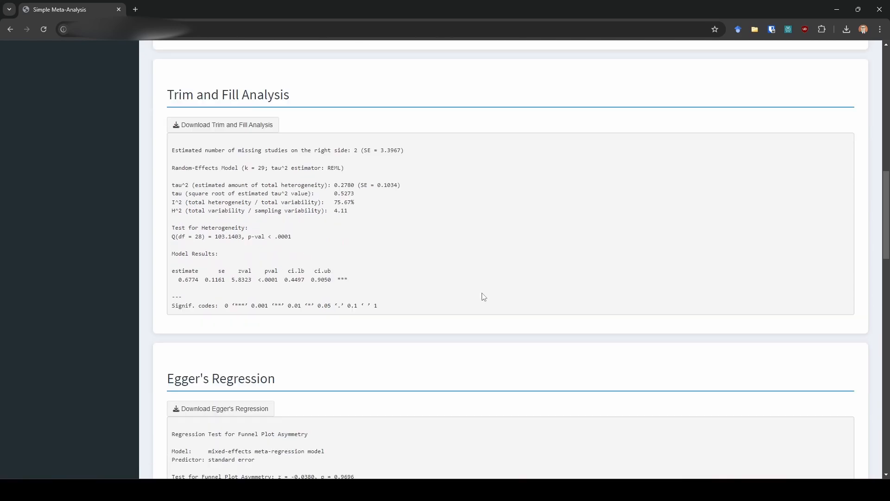
scroll(445, 259, down, 1)
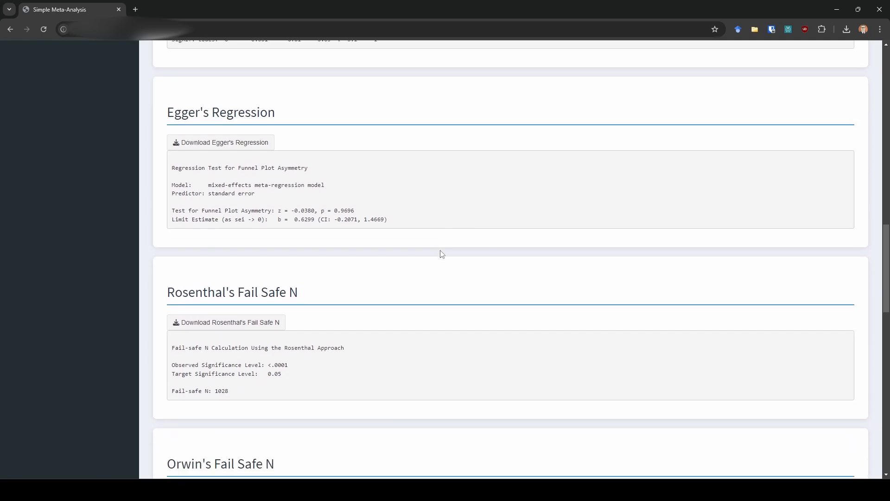
drag(318, 211, 355, 211)
click(360, 245)
drag(354, 211, 342, 211)
click(332, 238)
Compare the fail-safe N values from the Rosenthal, Orwin and Rosenberg approaches
scroll(580, 324, down, 3)
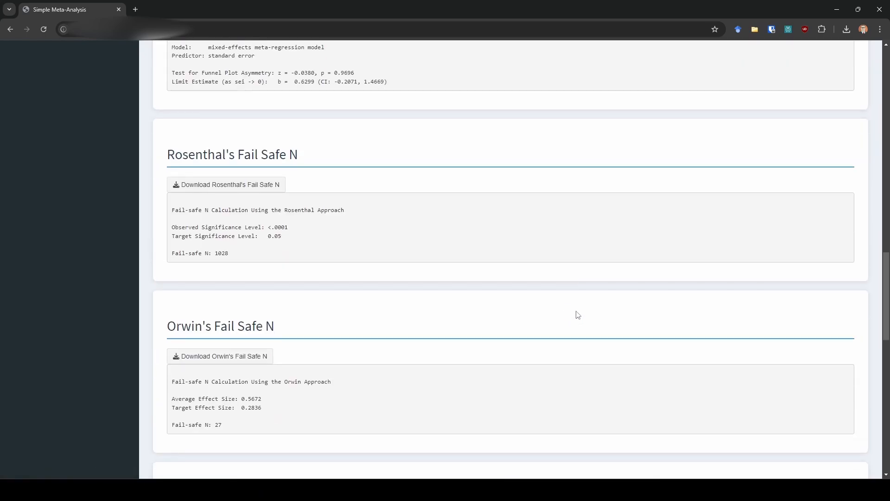
scroll(485, 258, down, 1)
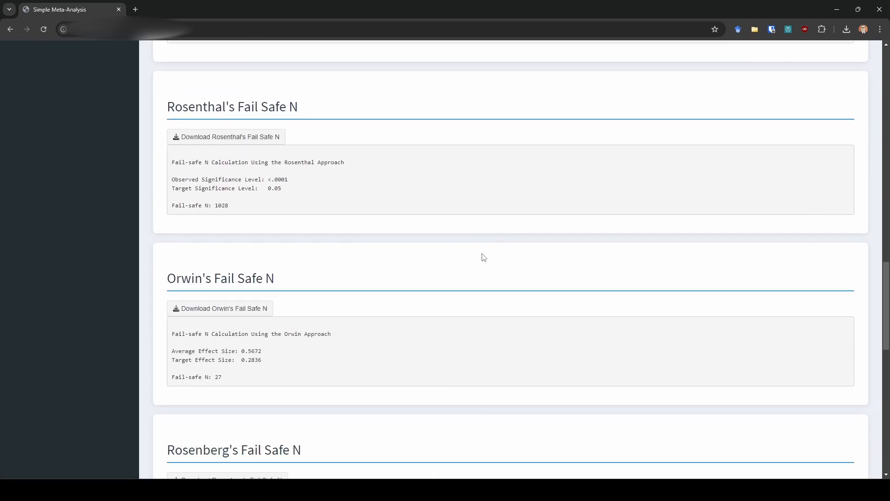
double_click(222, 206)
scroll(349, 215, down, 3)
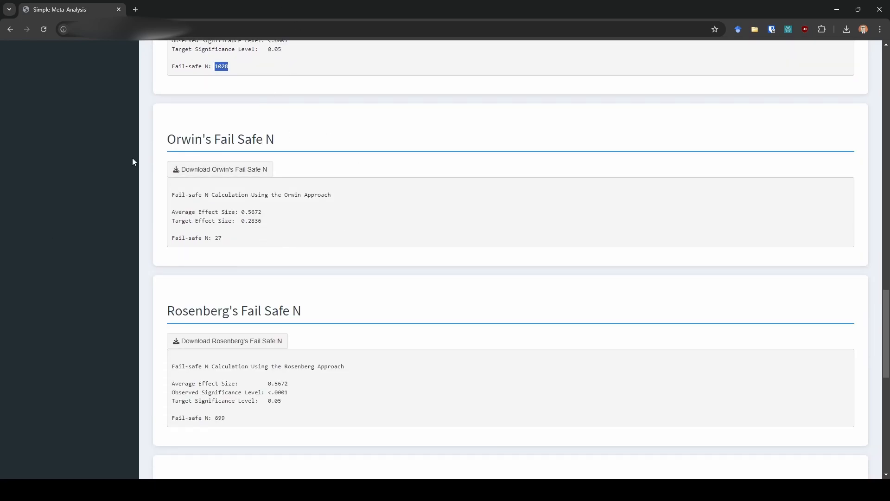
drag(225, 242, 214, 245)
scroll(302, 394, down, 2)
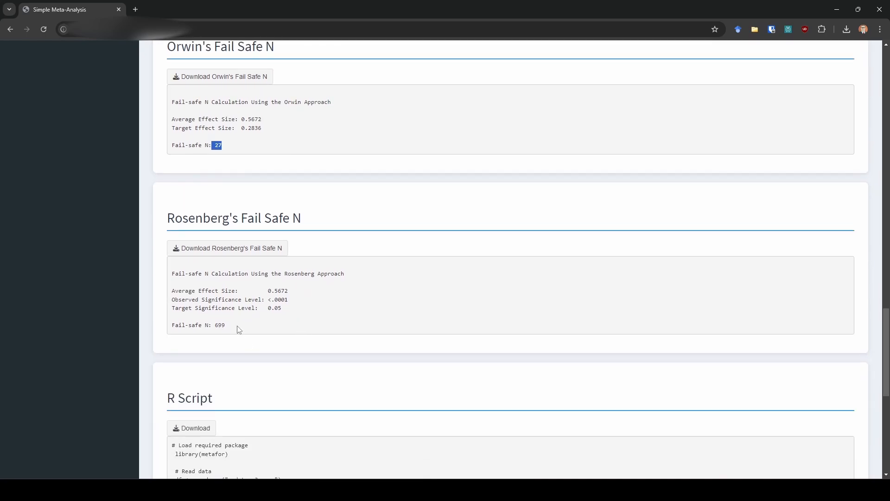
Check the Rosenberg fail-safe N and review it against the Rosenthal and Orwin results
drag(238, 329, 212, 326)
click(449, 308)
scroll(540, 330, up, 4)
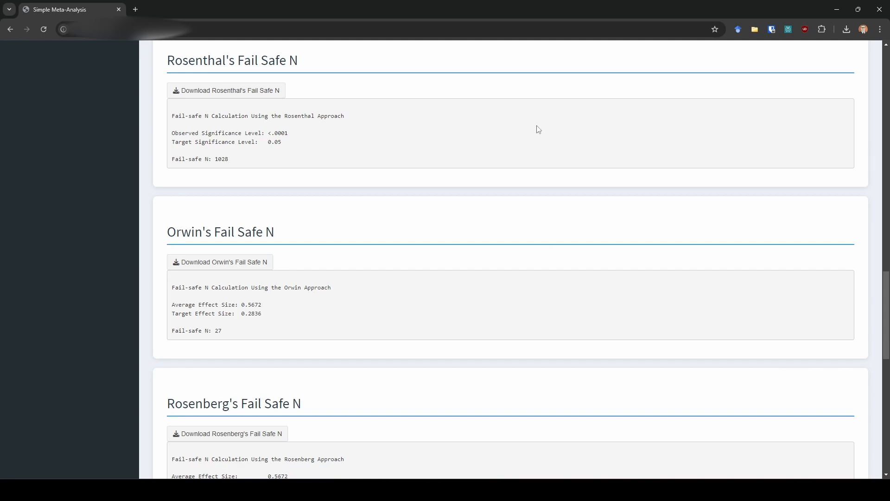
scroll(561, 347, down, 1)
scroll(561, 347, down, 2)
scroll(560, 346, up, 4)
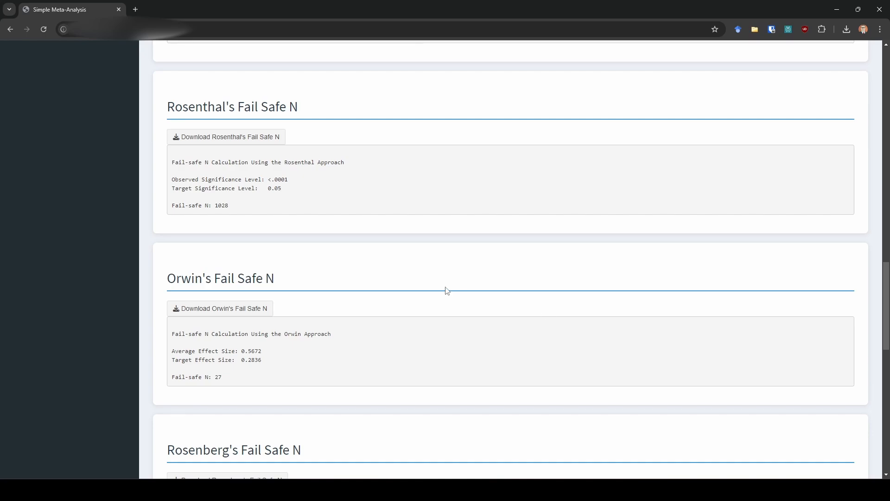
scroll(446, 291, down, 4)
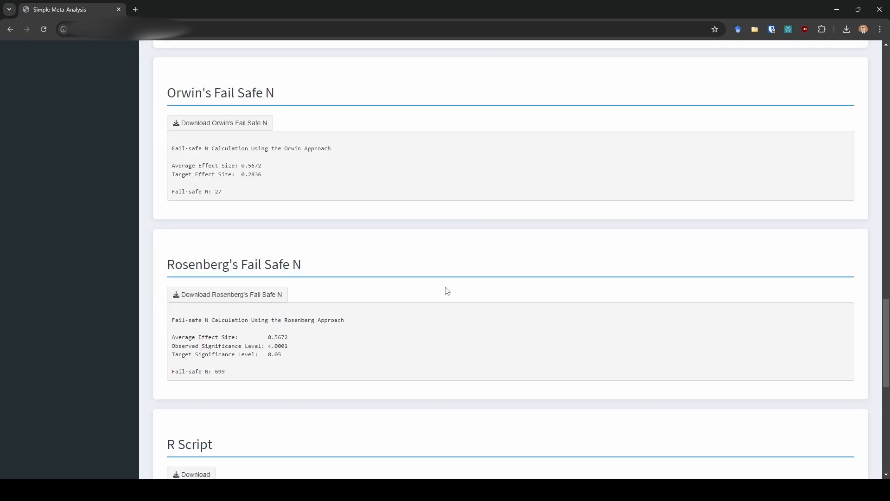
Review the publication bias output again, from the funnel plot through to the fail-safe N results
scroll(447, 290, up, 15)
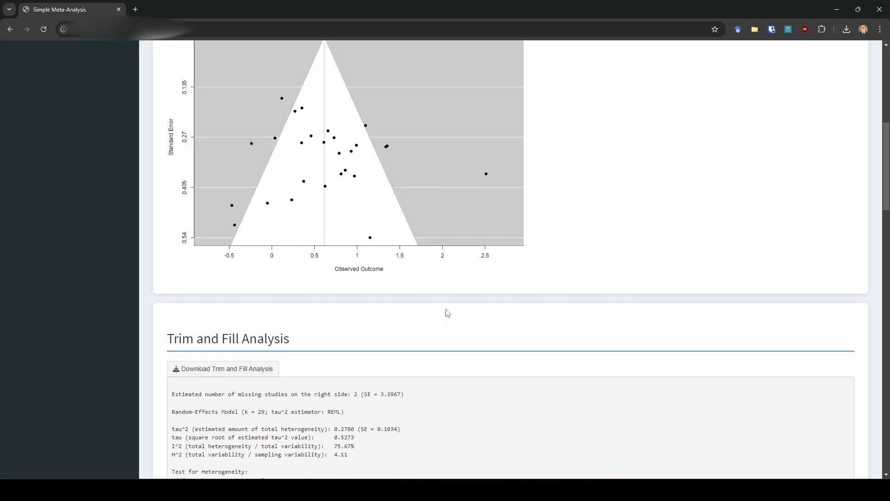
scroll(447, 311, up, 5)
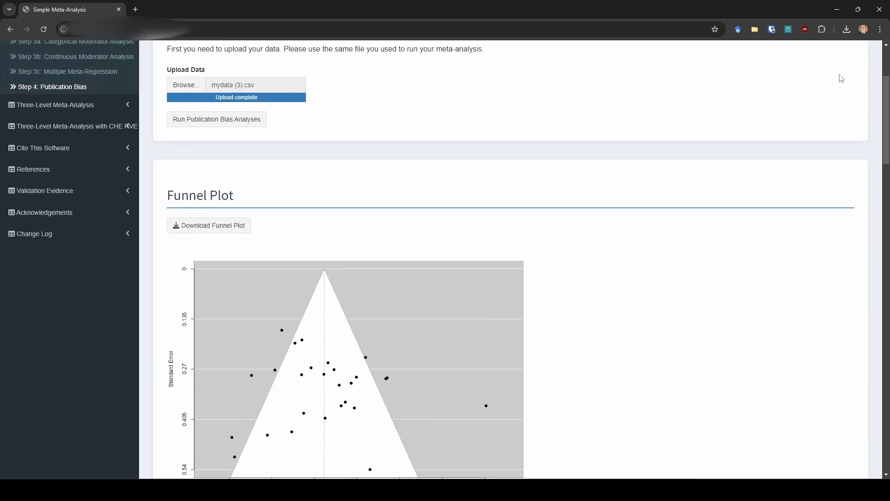
scroll(888, 77, up, 2)
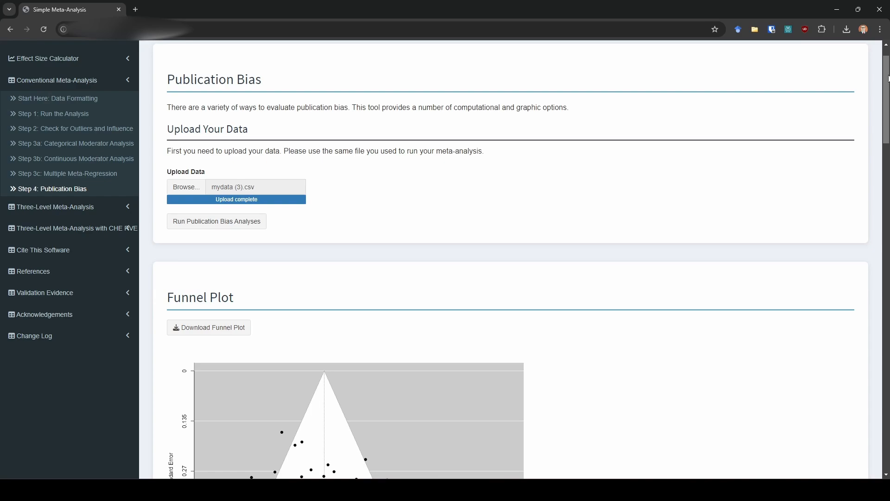
drag(888, 81, 873, 291)
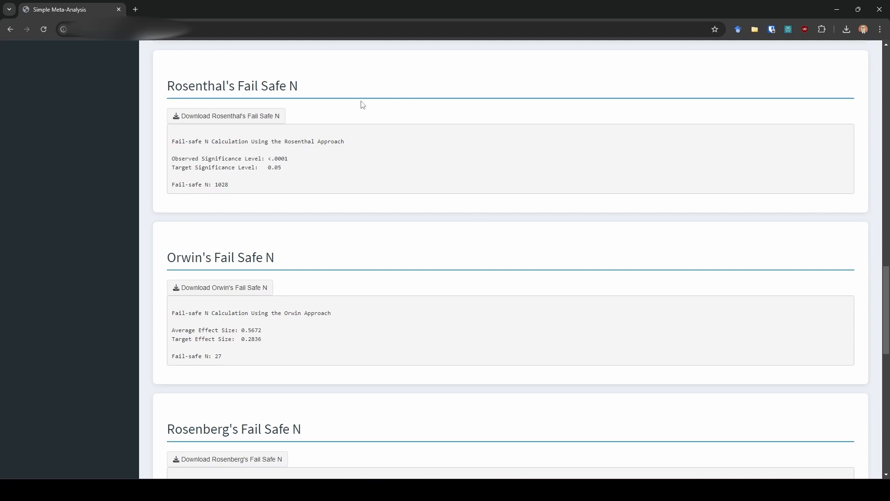
Examine the R script that reproduces the publication bias analyses, and return to the start of the Publication Bias page
scroll(512, 306, down, 4)
scroll(513, 306, down, 6)
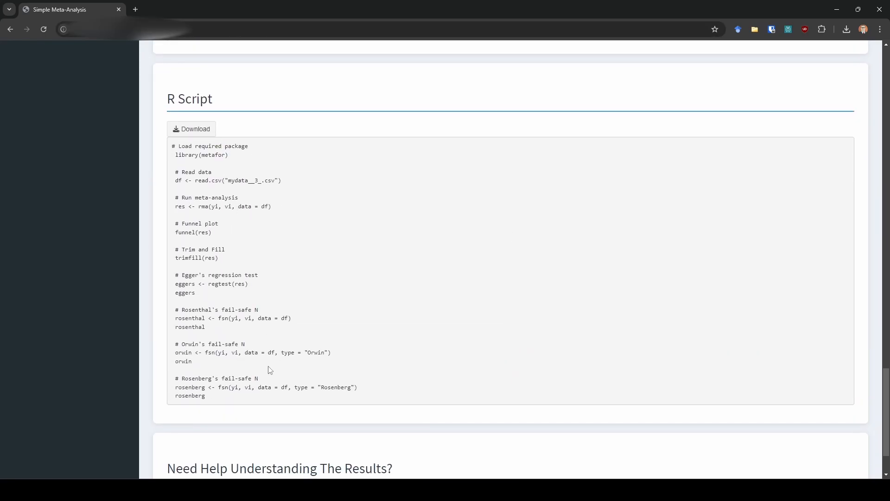
scroll(269, 369, down, 1)
scroll(571, 280, up, 12)
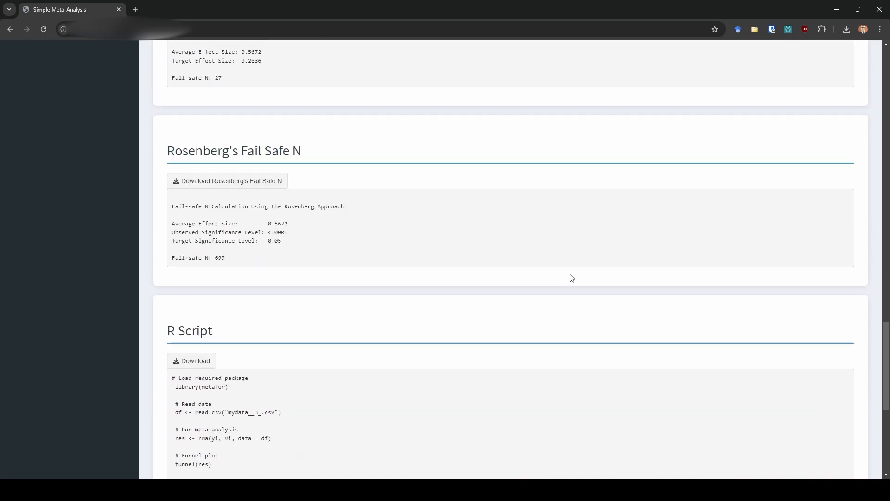
scroll(571, 280, up, 20)
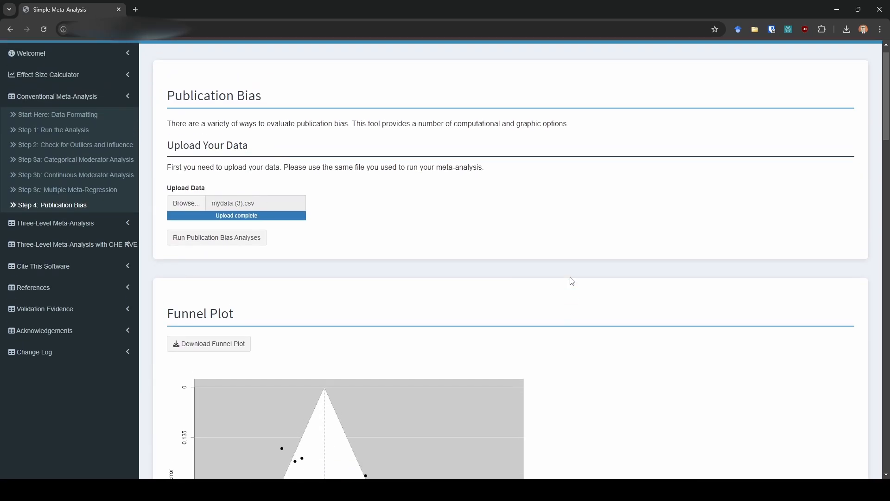